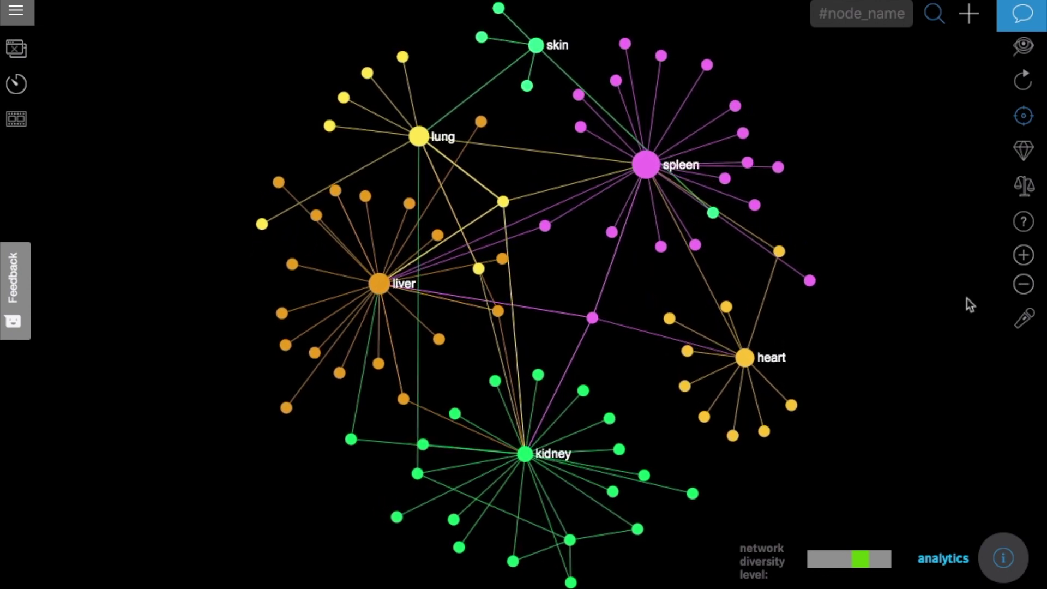
# Highlight the spleen's links, then select lung and skin and show the statement linking them
pyautogui.click(647, 170)
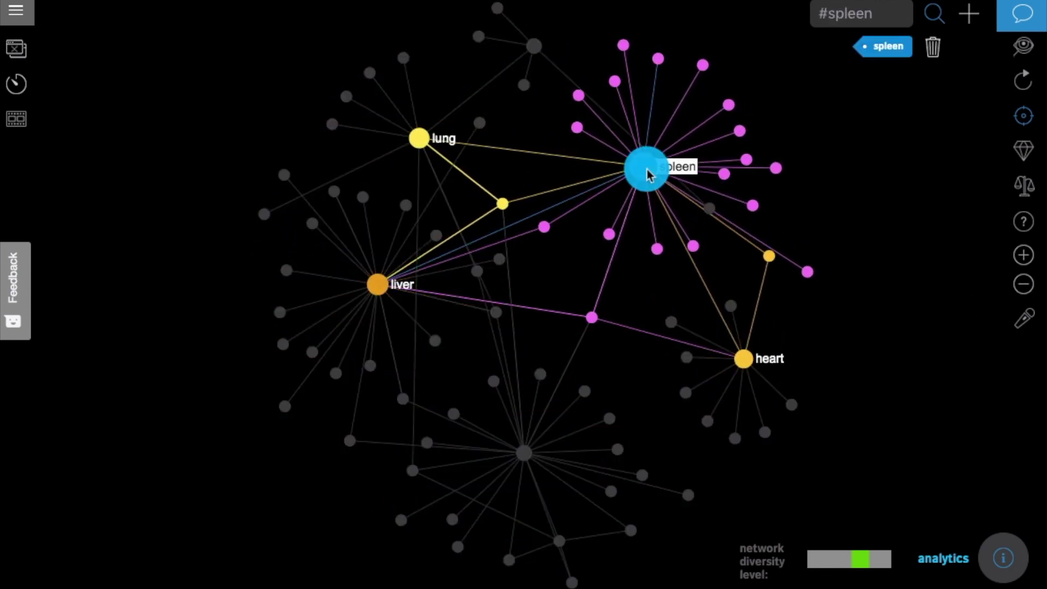
pyautogui.click(648, 172)
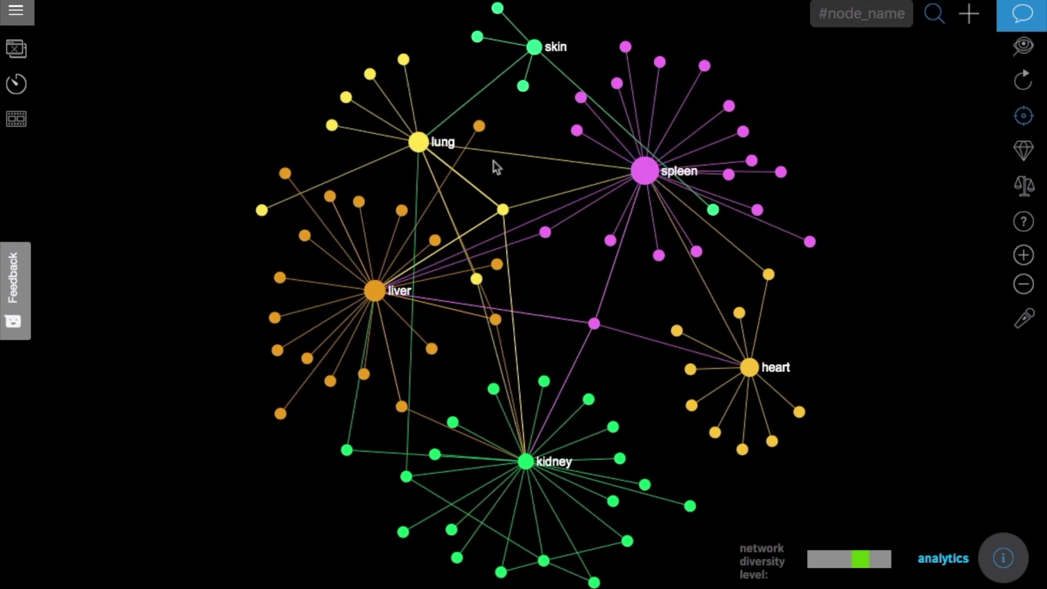
pyautogui.click(419, 142)
pyautogui.click(534, 48)
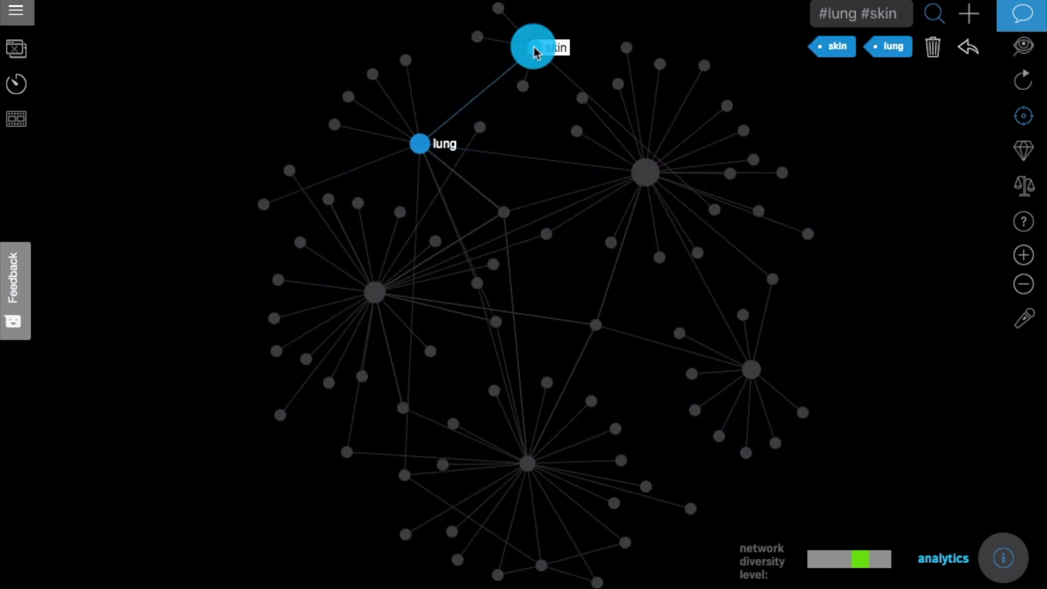
pyautogui.click(1014, 15)
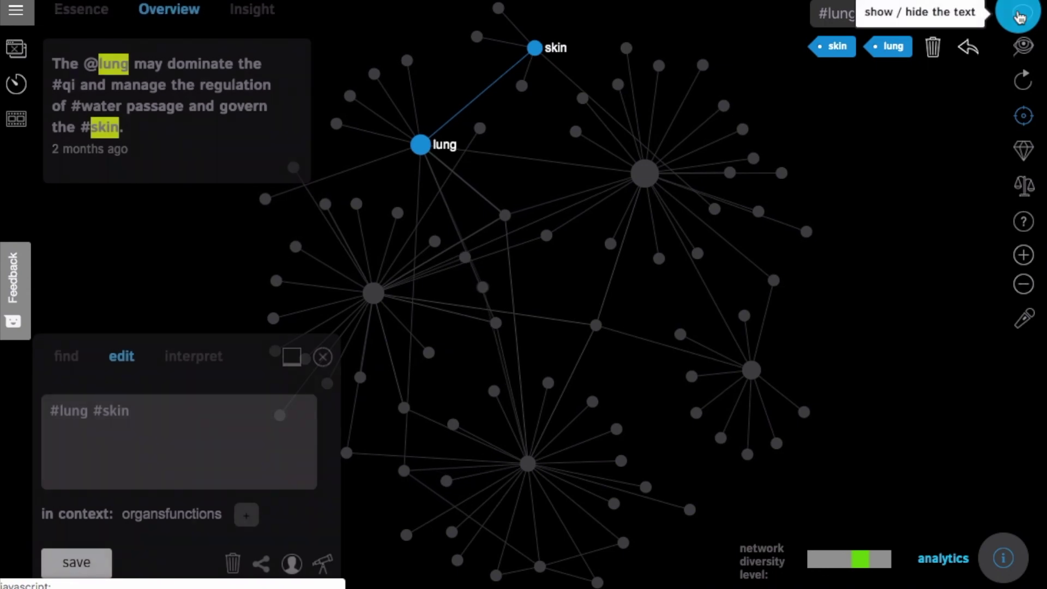
# Hide the statement, deselect skin and lung, and bring up the navigation menu
pyautogui.click(534, 49)
pyautogui.click(417, 148)
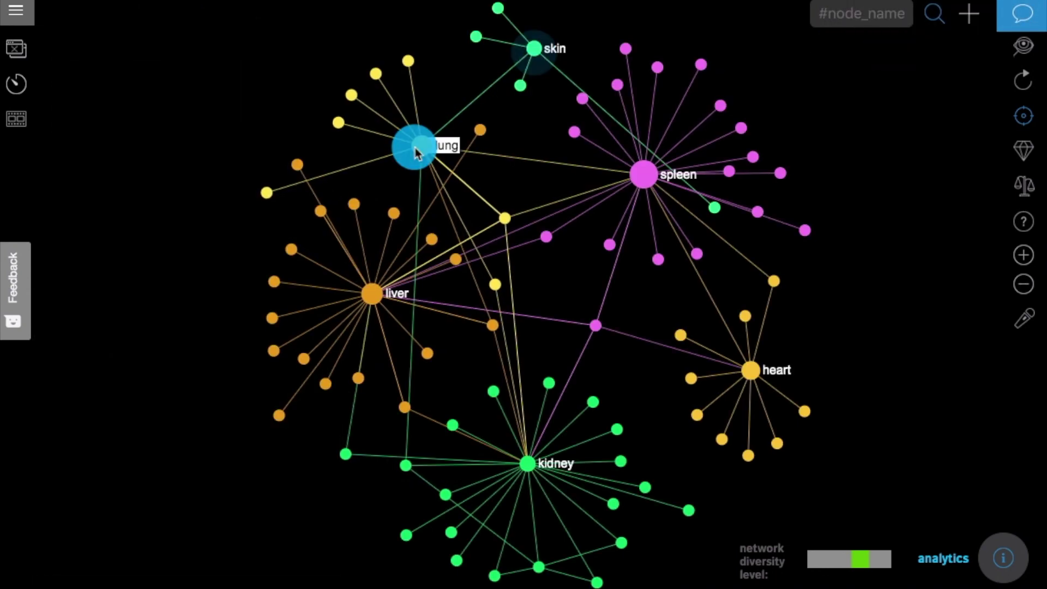
pyautogui.click(19, 13)
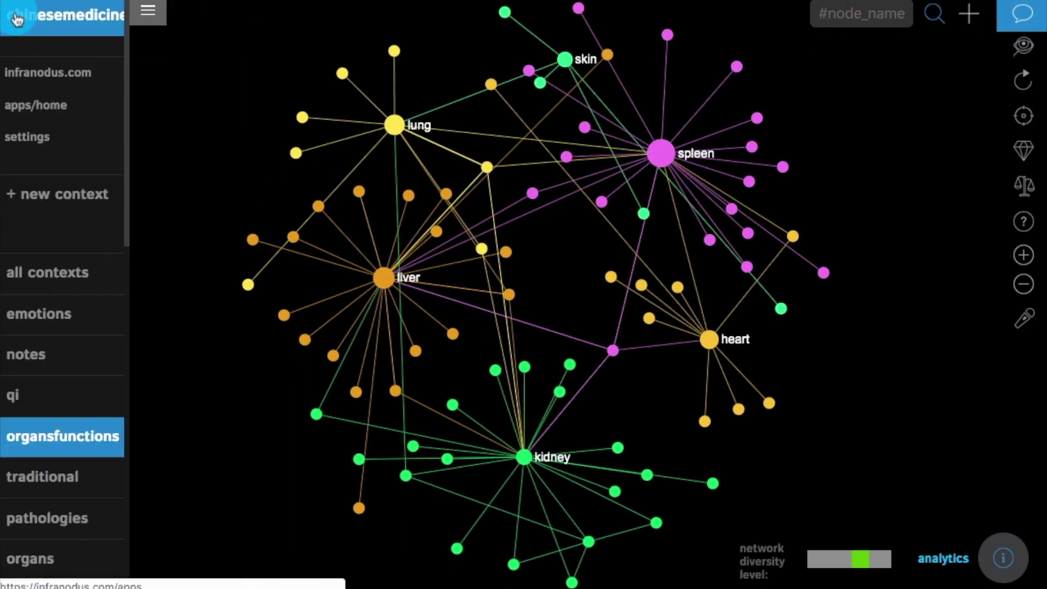
# In account settings, make graphs visualize only #hashtags, ignoring words
pyautogui.click(28, 140)
pyautogui.scroll(-2, 152, 323)
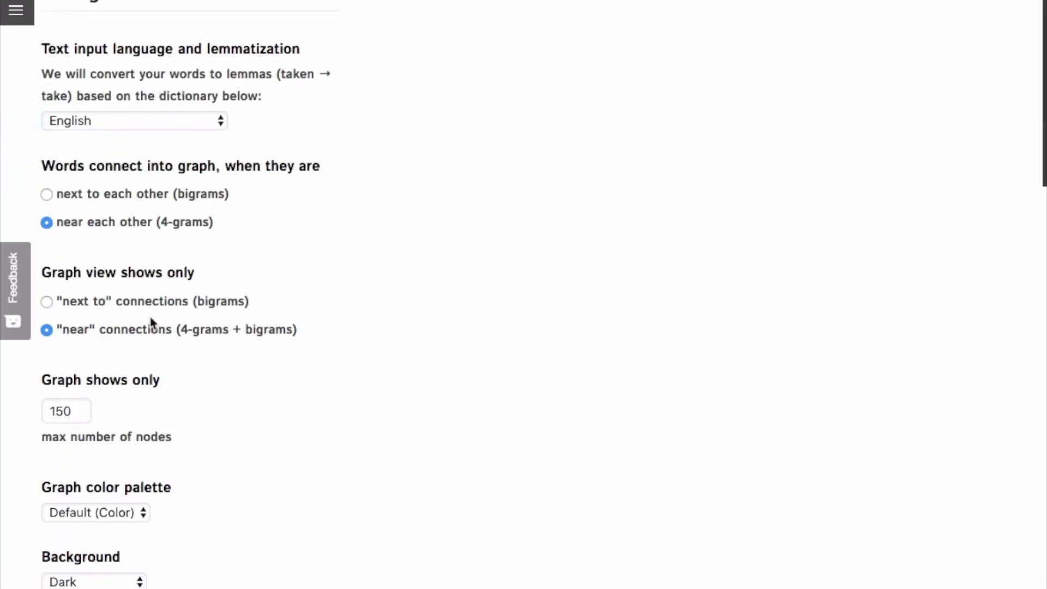
pyautogui.scroll(-8, 153, 323)
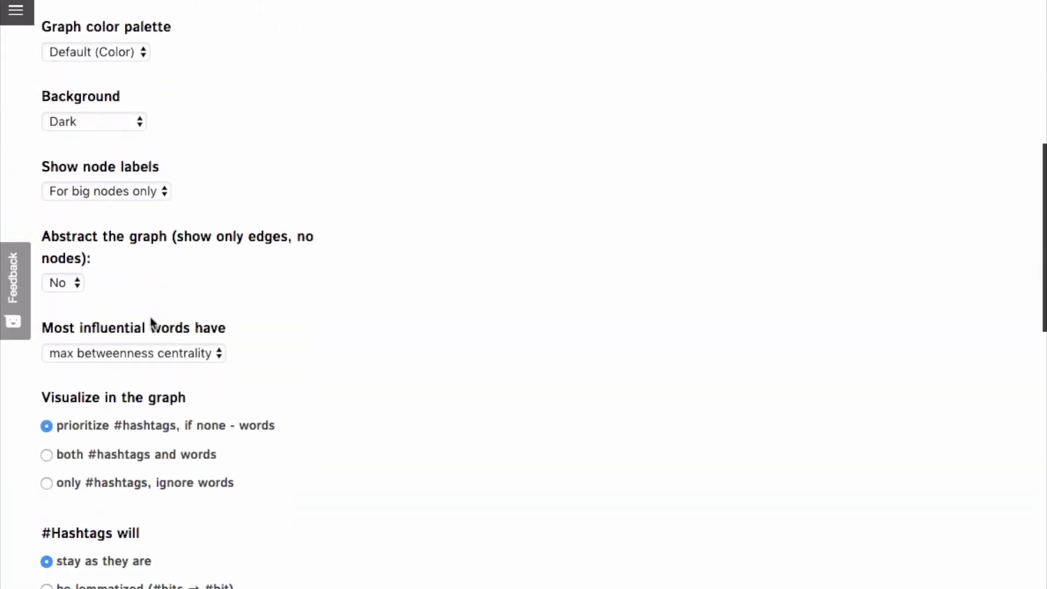
pyautogui.scroll(-4, 152, 322)
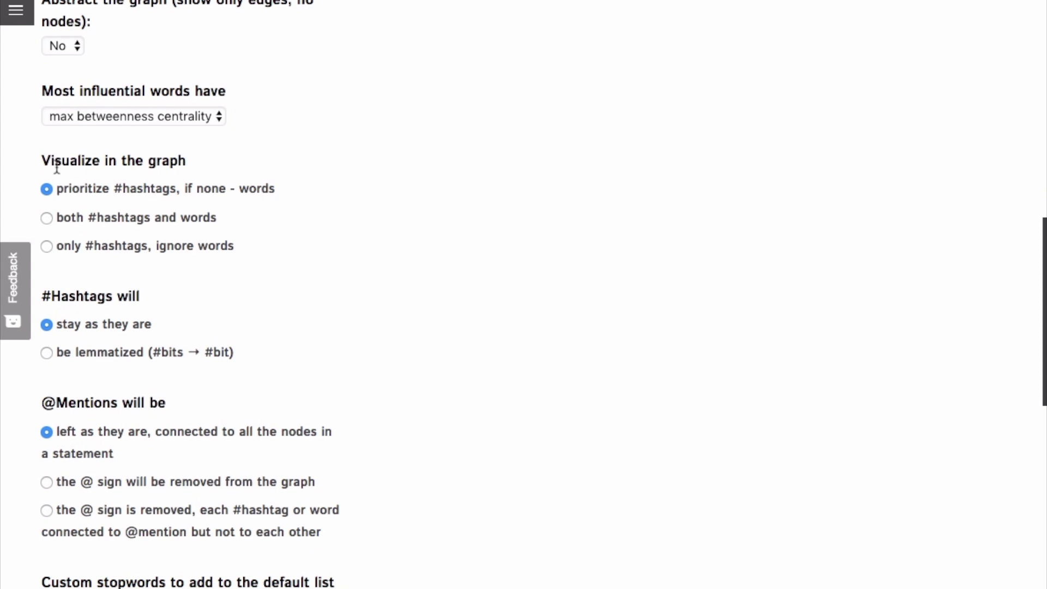
pyautogui.moveTo(42, 160); pyautogui.dragTo(194, 164)
pyautogui.click(216, 164)
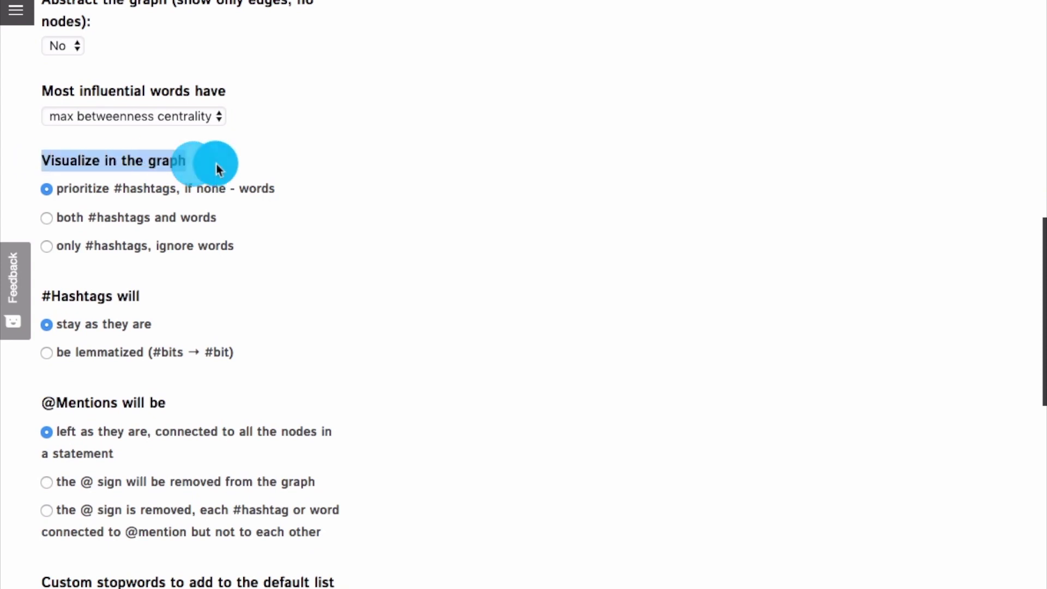
pyautogui.click(83, 246)
pyautogui.scroll(-4, 134, 286)
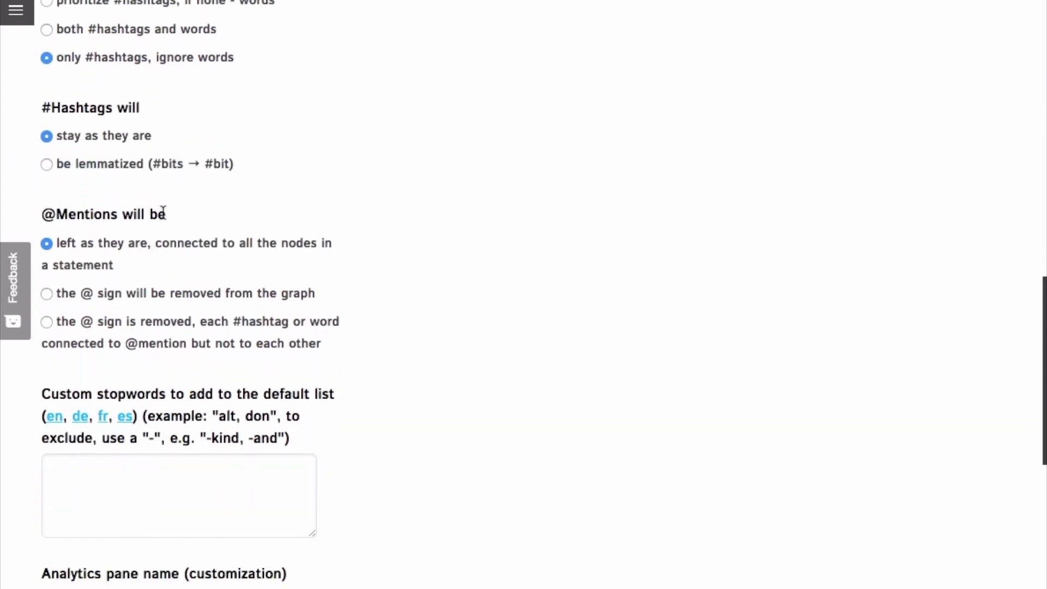
pyautogui.moveTo(163, 213); pyautogui.dragTo(40, 216)
pyautogui.click(186, 250)
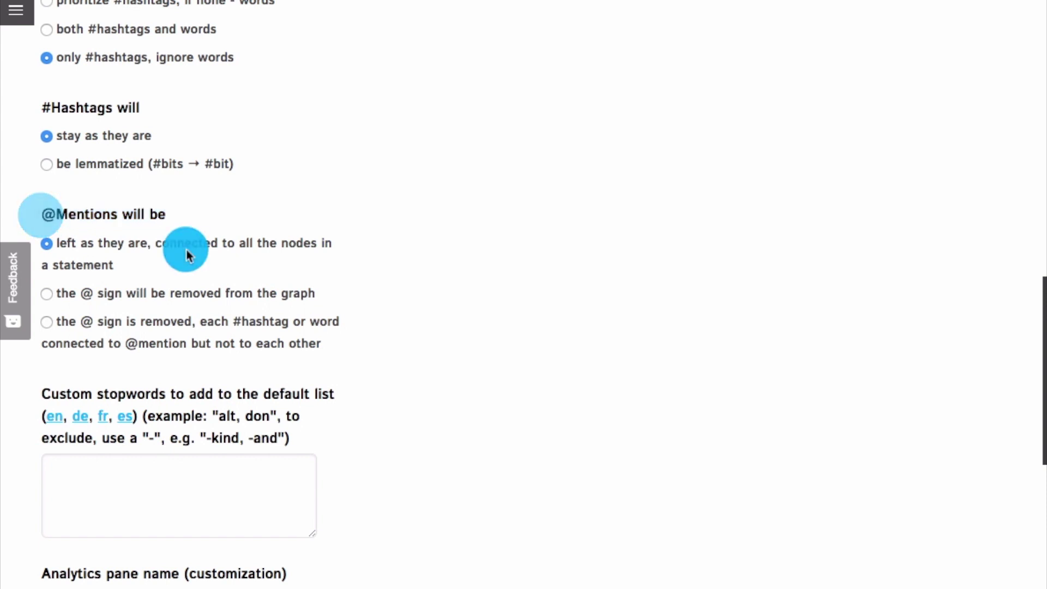
pyautogui.click(47, 322)
pyautogui.scroll(-2, 93, 335)
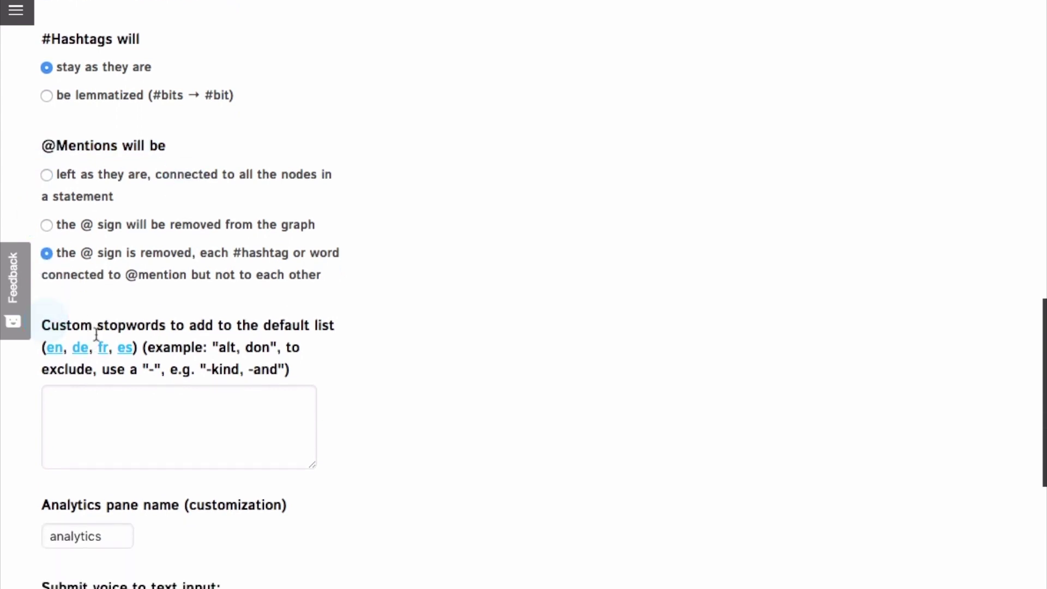
pyautogui.moveTo(200, 254); pyautogui.dragTo(326, 279)
pyautogui.click(350, 287)
# Save the updated settings and return to the navigation menu
pyautogui.scroll(-10, 370, 343)
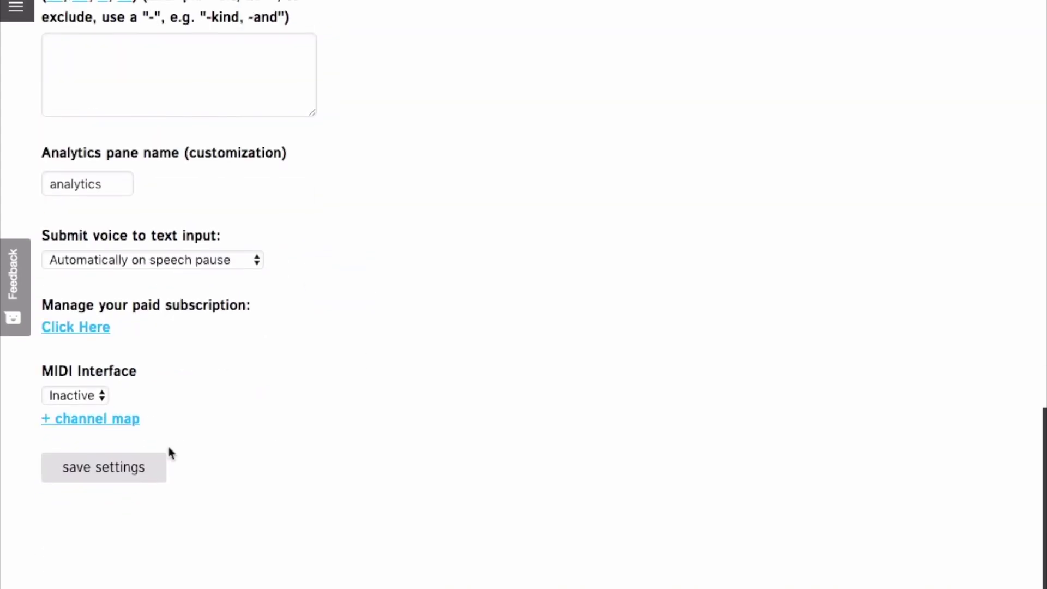
pyautogui.click(102, 479)
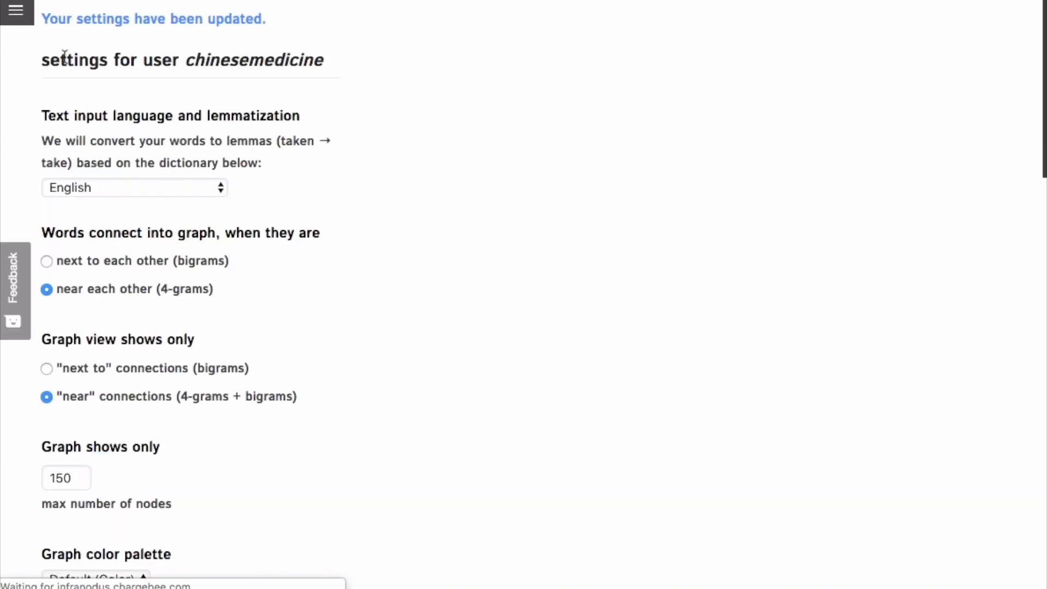
pyautogui.click(15, 11)
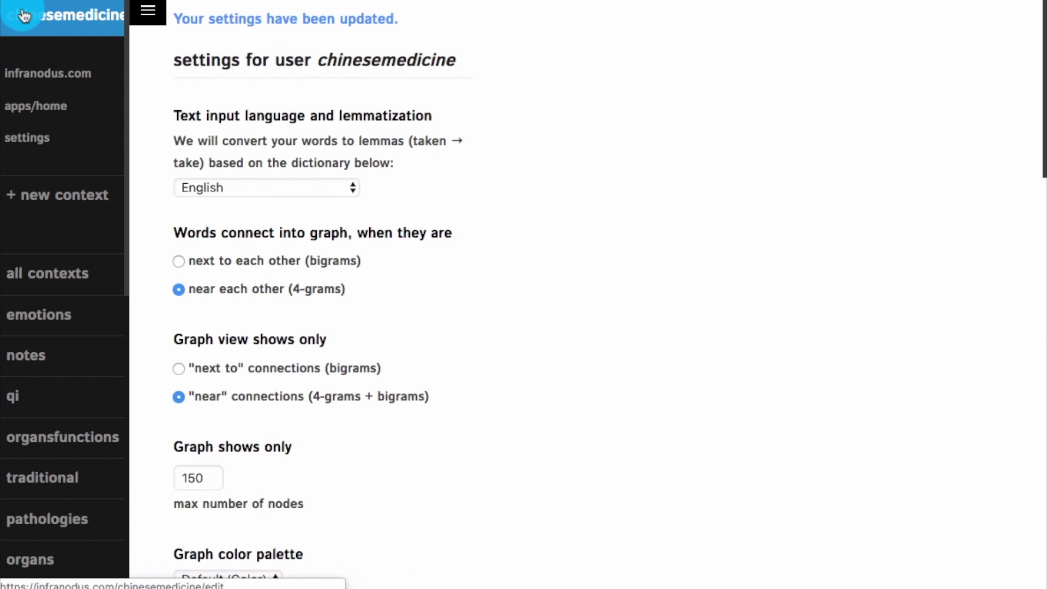
# From the apps home page, create a new context to open an empty organsfunctions graph
pyautogui.click(28, 109)
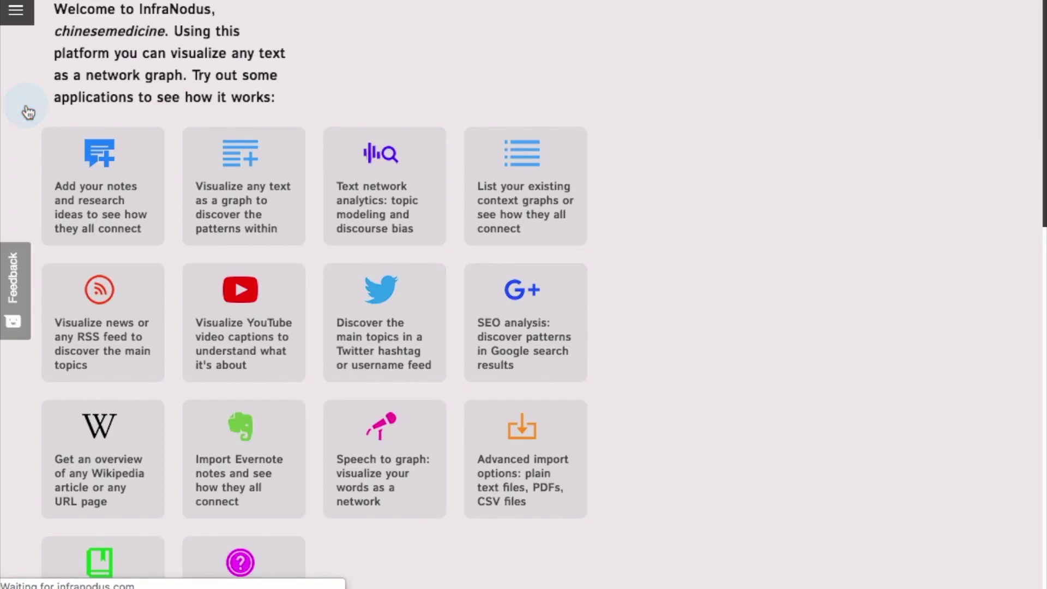
pyautogui.click(18, 15)
pyautogui.click(41, 196)
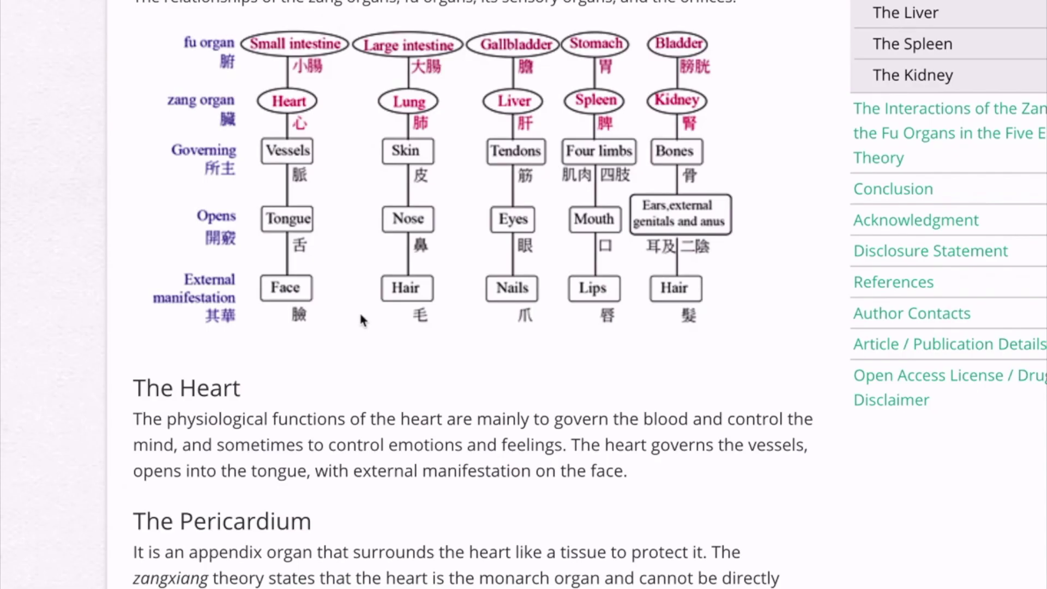
# Copy the first sentence under The Heart about the heart's physiological functions
pyautogui.scroll(1, 360, 335)
pyautogui.scroll(-2, 357, 341)
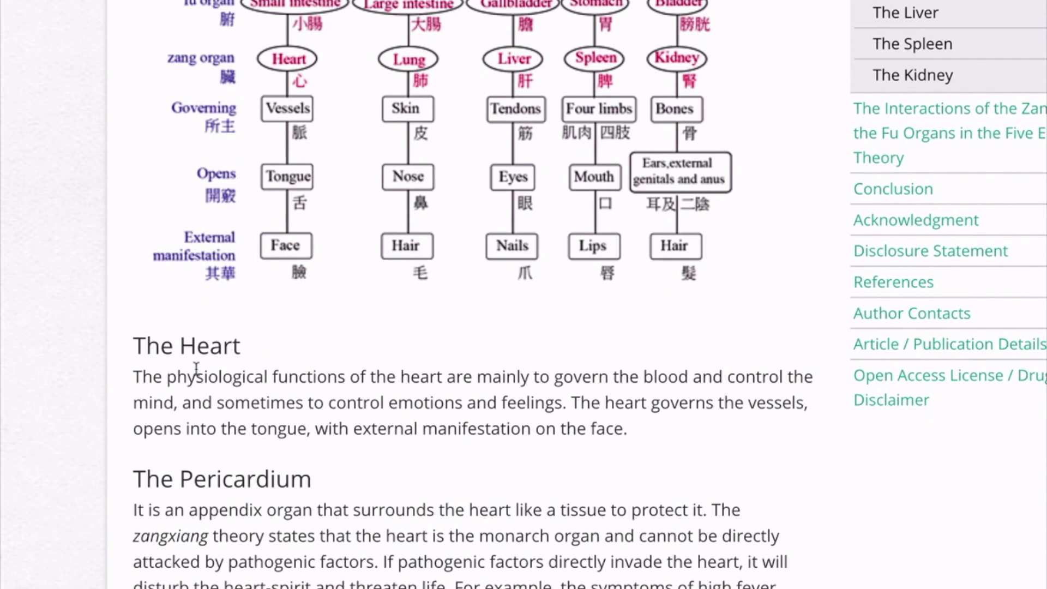
pyautogui.moveTo(137, 377); pyautogui.dragTo(563, 405)
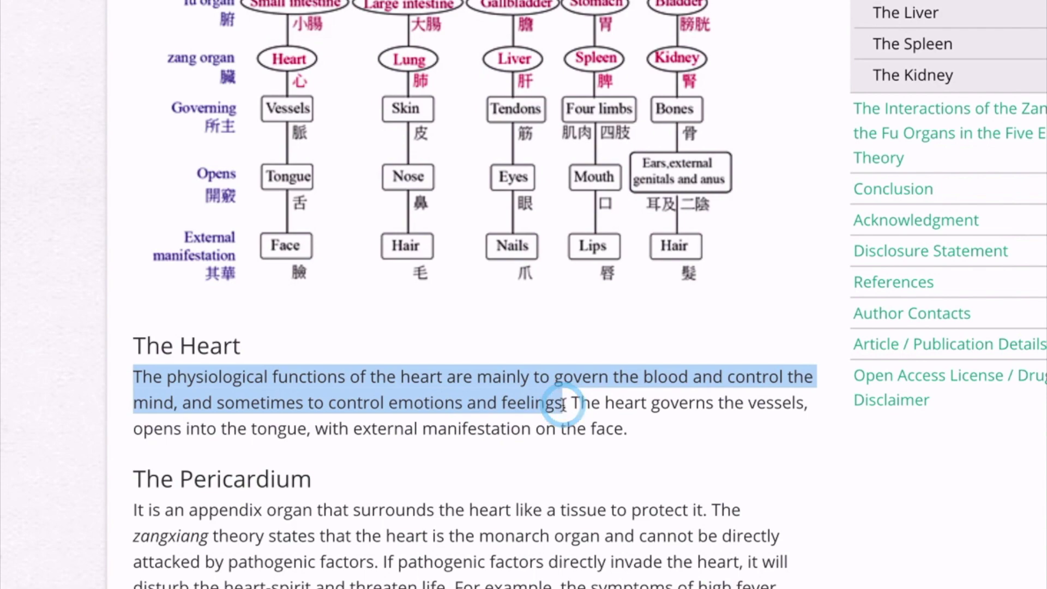
pyautogui.hotkey('ctrl', 'c')
pyautogui.hotkey('alt', 'Tab')
pyautogui.click(109, 425)
pyautogui.hotkey('ctrl', 'v')
pyautogui.click(54, 430)
pyautogui.write('@')
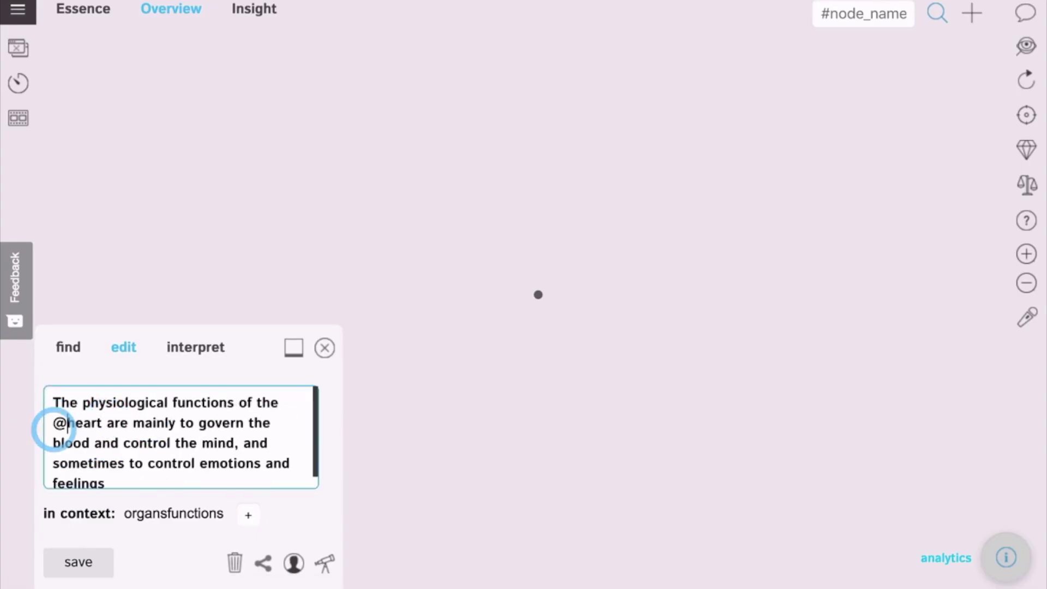
pyautogui.click(54, 445)
pyautogui.write('#')
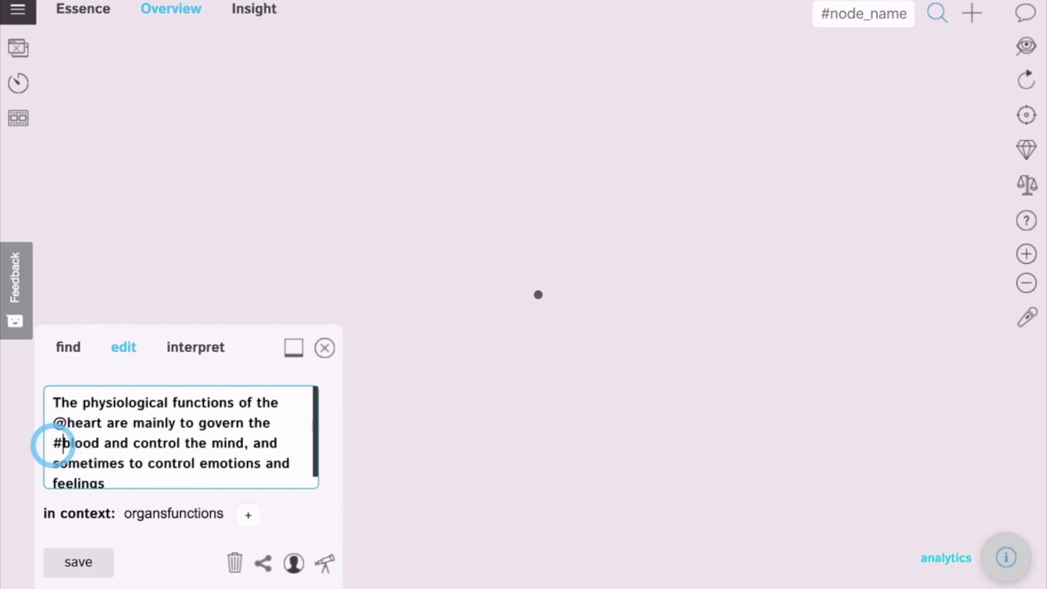
pyautogui.click(213, 444)
pyautogui.write('#')
pyautogui.click(201, 462)
pyautogui.write('#')
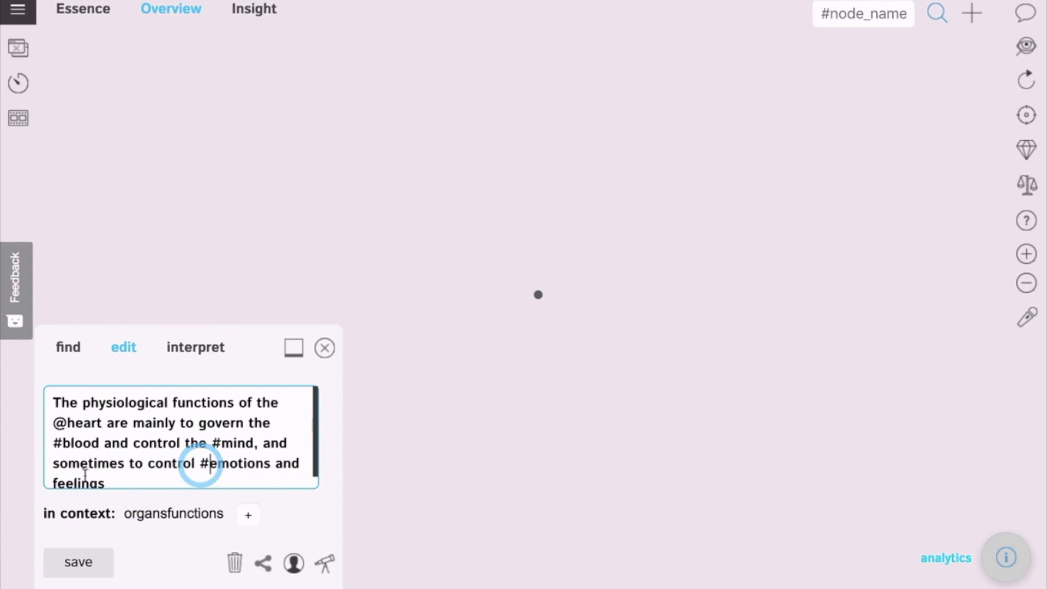
pyautogui.click(53, 482)
pyautogui.write('#')
pyautogui.click(81, 562)
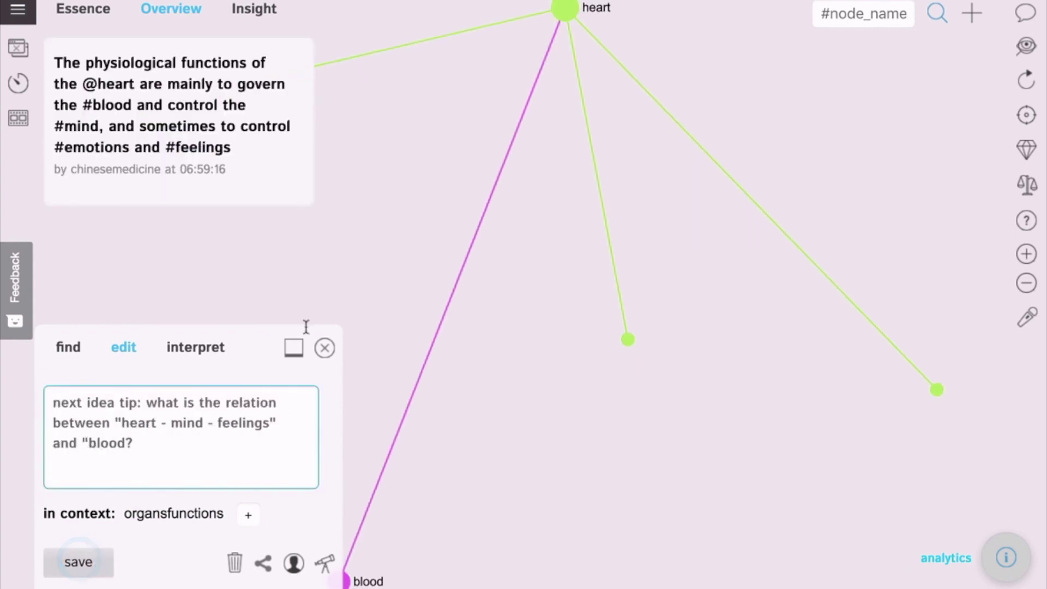
# Tug the heart node and pan to re-fit the view around the heart graph
pyautogui.click(589, 113)
pyautogui.moveTo(587, 112); pyautogui.dragTo(622, 113)
pyautogui.moveTo(580, 490); pyautogui.dragTo(823, 374)
pyautogui.moveTo(525, 274); pyautogui.dragTo(613, 479)
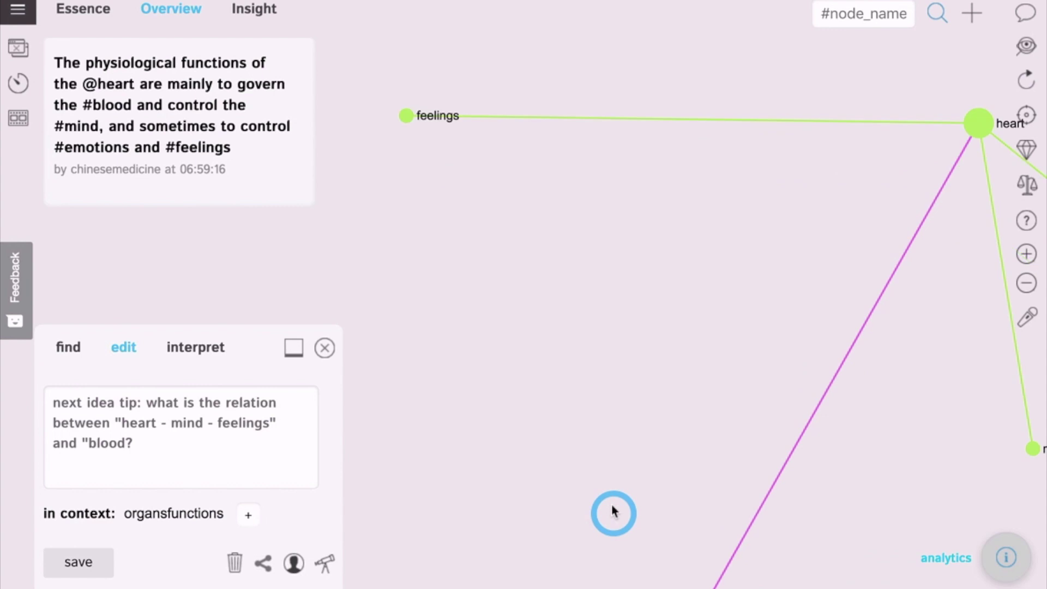
pyautogui.click(498, 285)
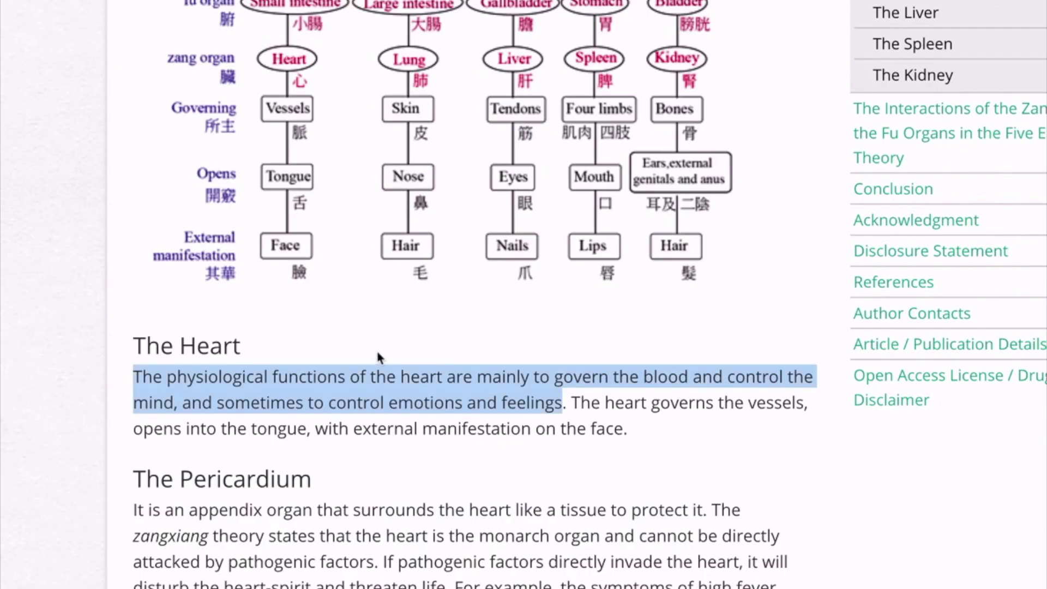
# Scroll to The Lung and select the sentence on lung-qi and lung-yin
pyautogui.scroll(-3, 364, 419)
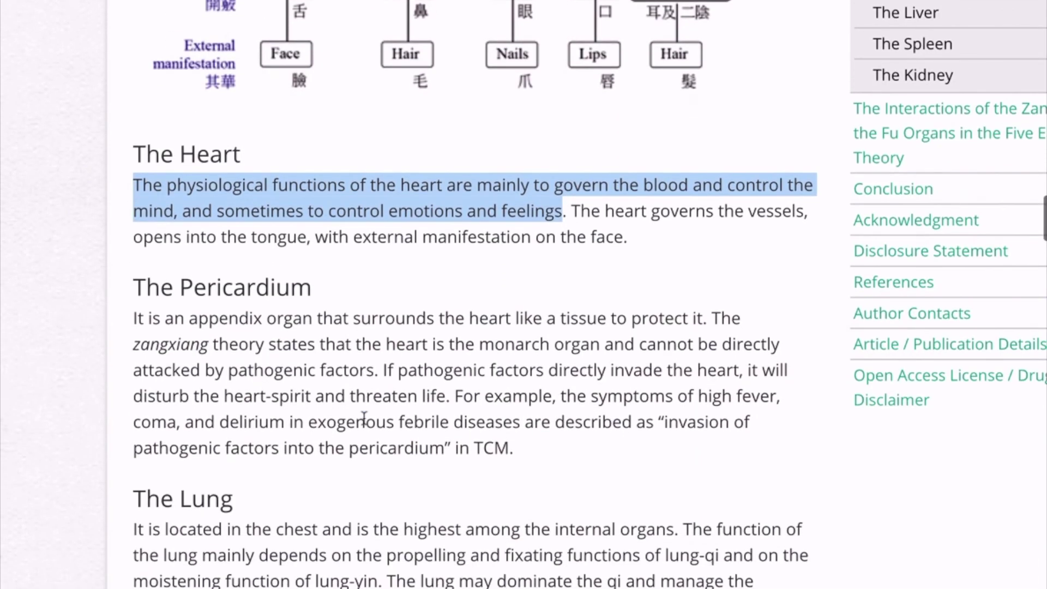
pyautogui.scroll(-5, 584, 334)
pyautogui.scroll(-1, 584, 335)
pyautogui.scroll(-2, 584, 341)
pyautogui.click(591, 86)
pyautogui.moveTo(591, 86); pyautogui.dragTo(383, 114)
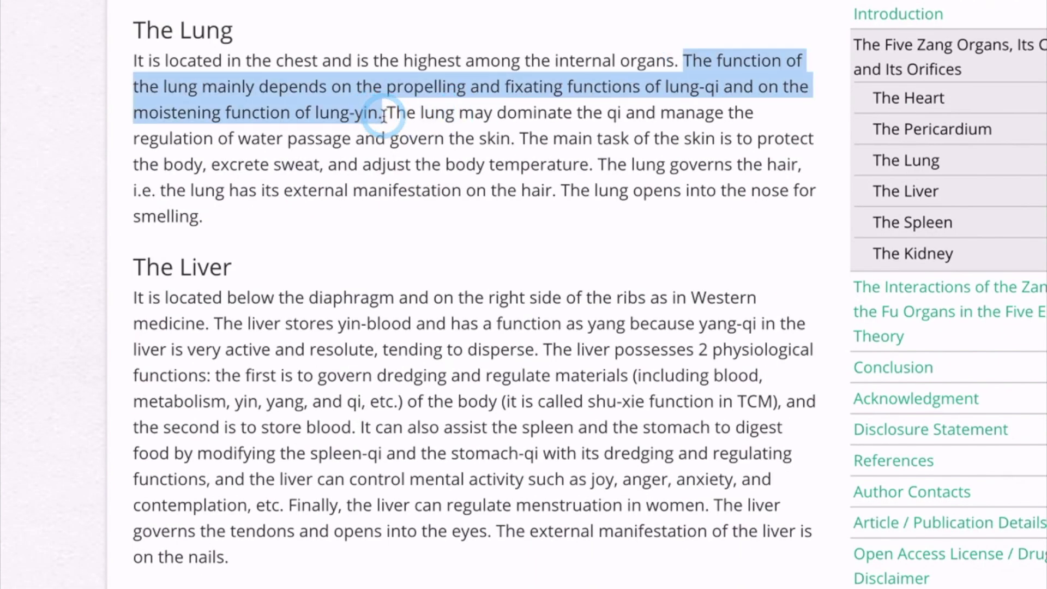
pyautogui.hotkey('alt', 'Tab')
pyautogui.click(110, 434)
pyautogui.hotkey('ctrl', 'v')
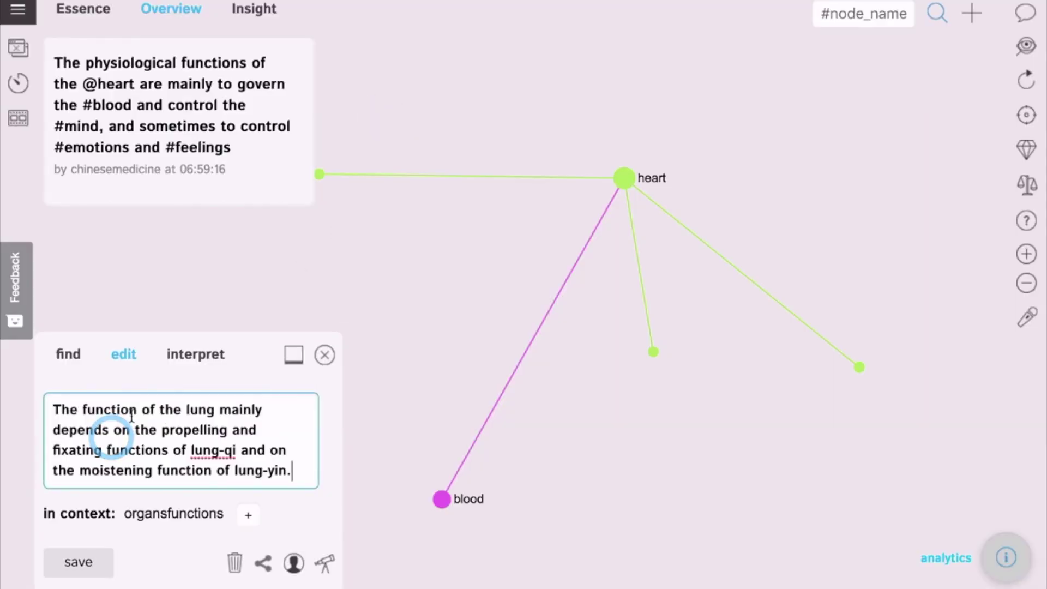
pyautogui.click(187, 410)
pyautogui.write('@')
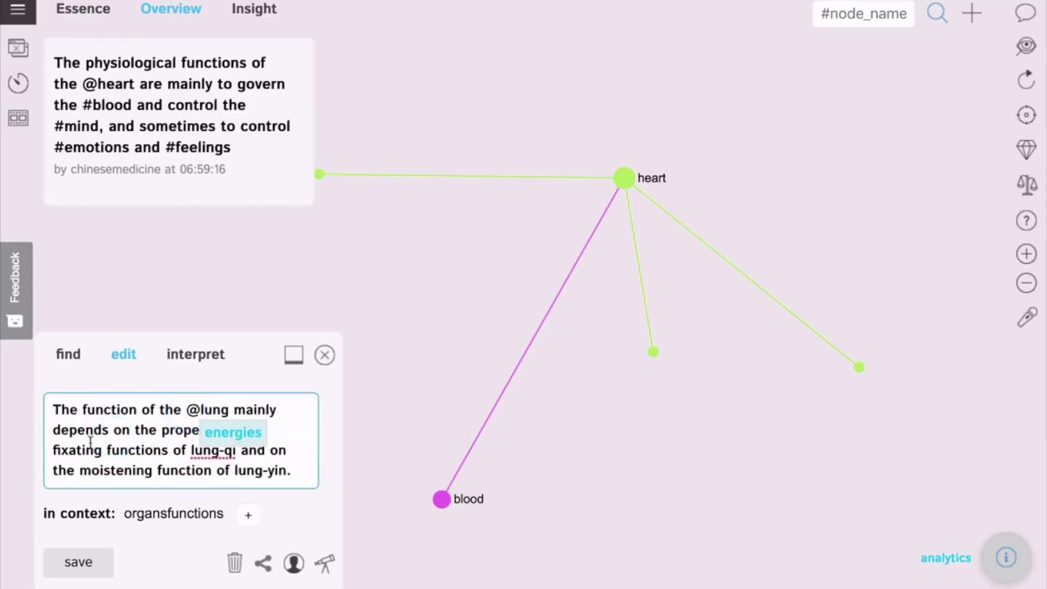
pyautogui.click(89, 442)
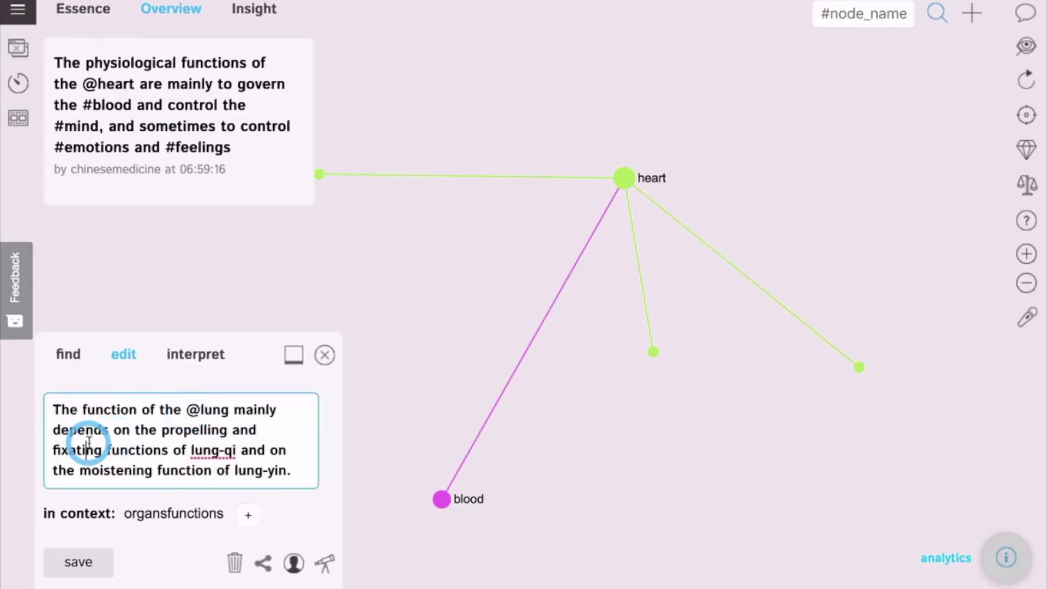
pyautogui.click(54, 451)
pyautogui.write('#')
pyautogui.click(107, 450)
pyautogui.press('BackSpace')
pyautogui.press('BackSpace')
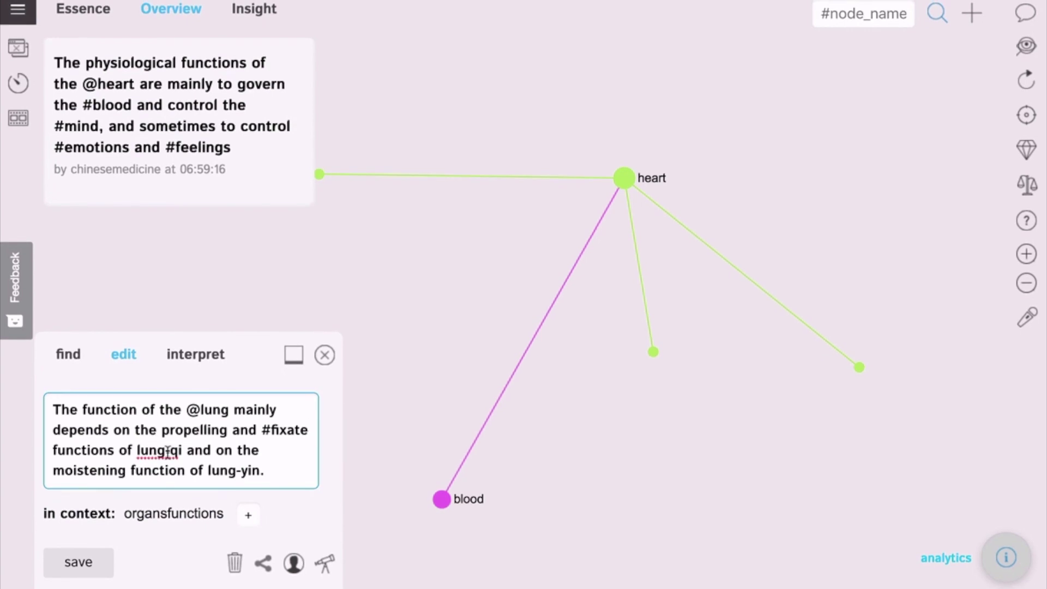
pyautogui.press('BackSpace')
pyautogui.write('- ')
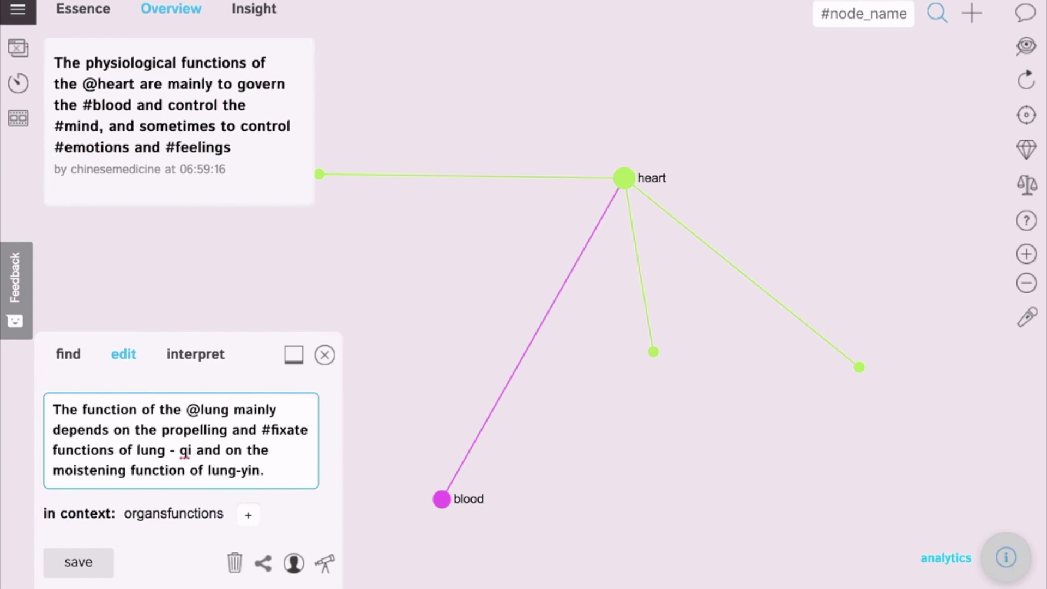
pyautogui.write('#')
pyautogui.click(225, 446)
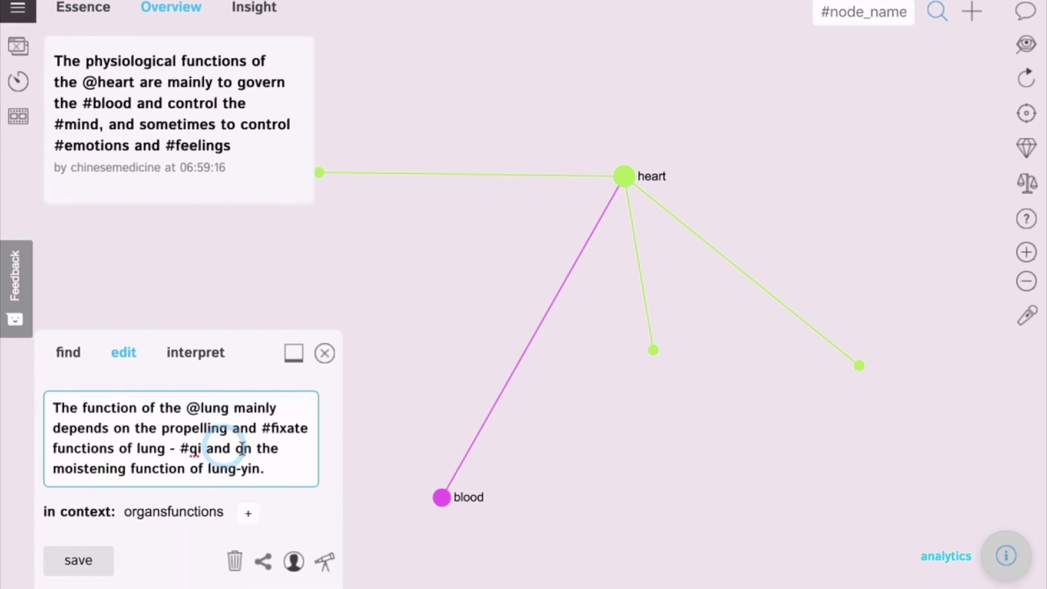
# Tag #yin and #moisten, fixing the stray fragment, and save the lung statement
pyautogui.click(242, 472)
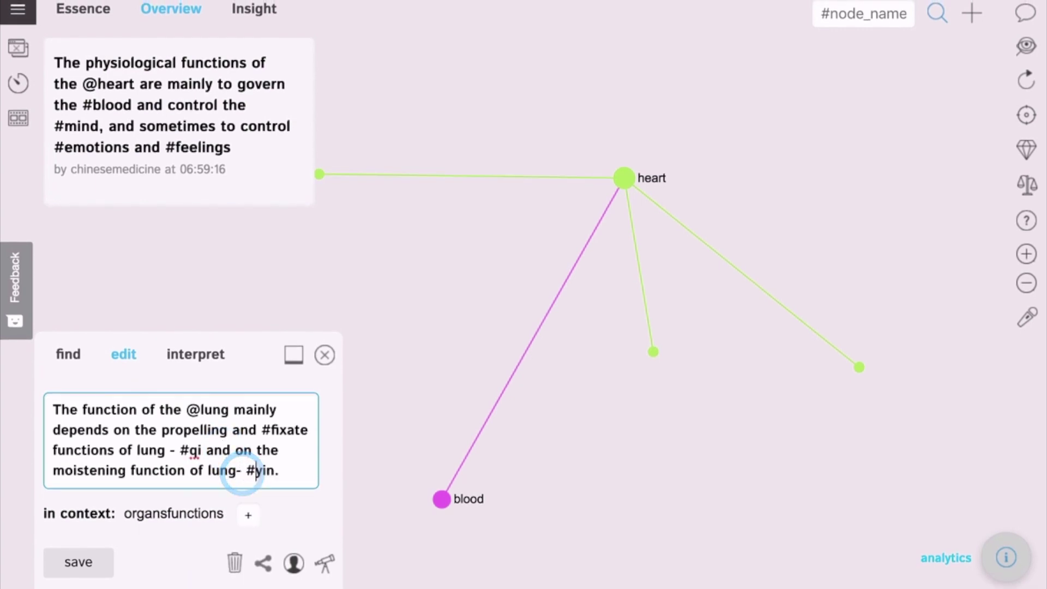
pyautogui.write('#')
pyautogui.click(267, 469)
pyautogui.click(53, 471)
pyautogui.write('#')
pyautogui.click(102, 470)
pyautogui.write('#')
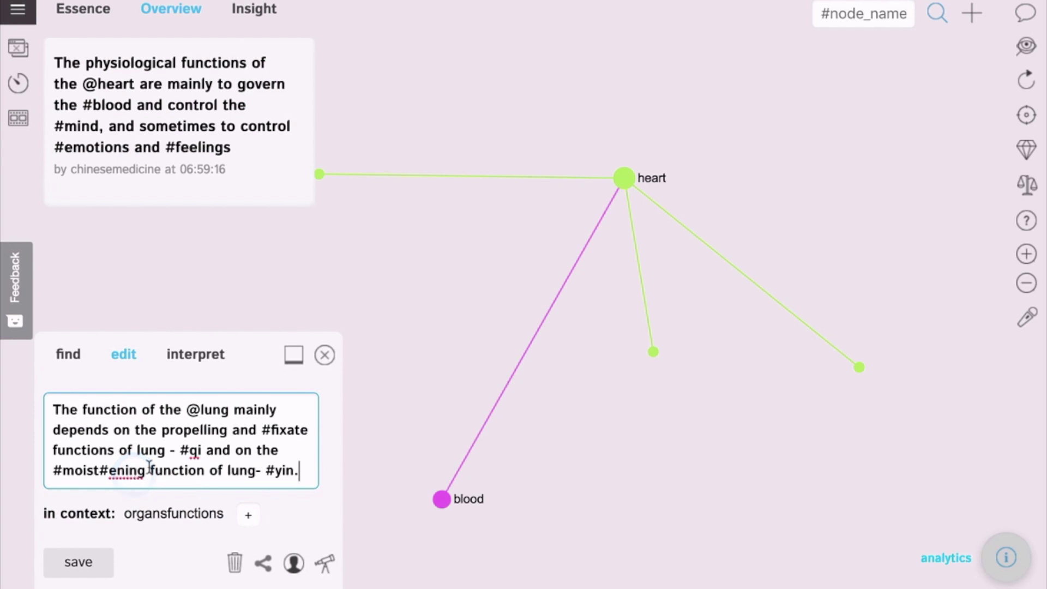
pyautogui.click(149, 469)
pyautogui.press('BackSpace')
pyautogui.press('BackSpace')
pyautogui.press('BackSpace')
pyautogui.press('BackSpace')
pyautogui.press('BackSpace')
pyautogui.press('BackSpace')
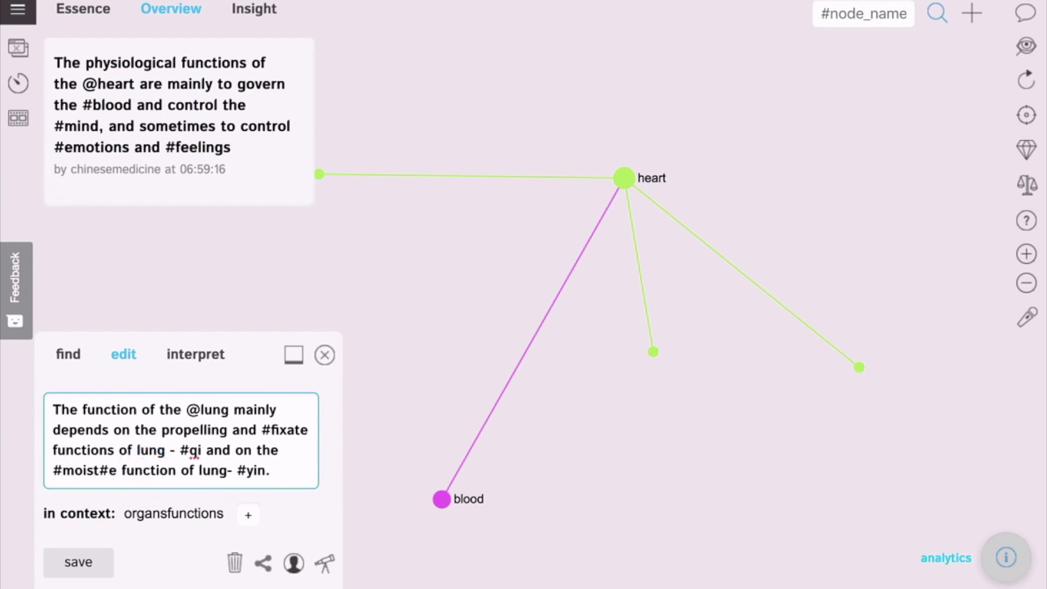
pyautogui.write('en')
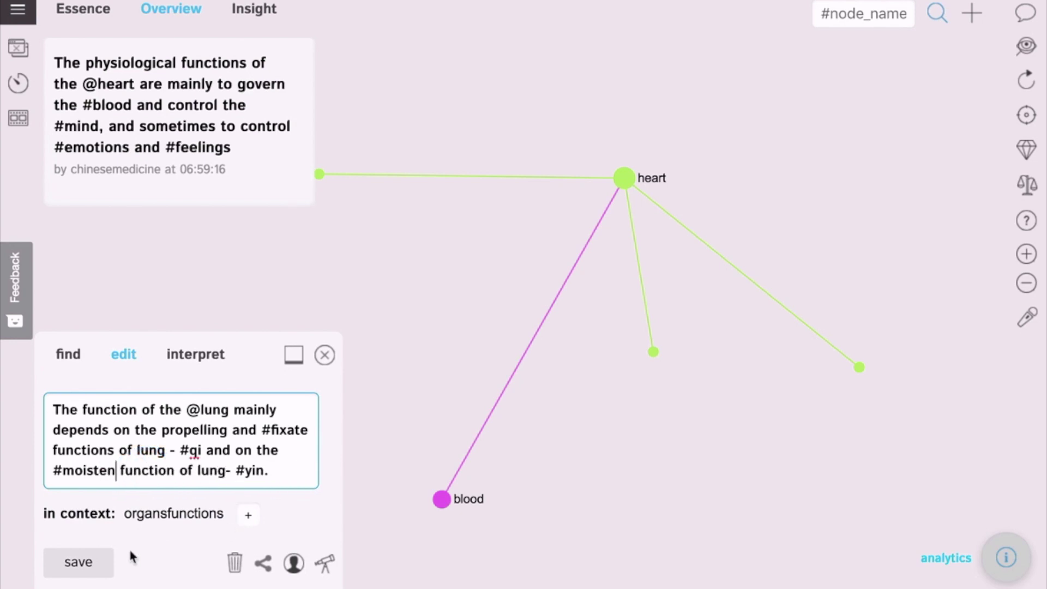
pyautogui.click(77, 563)
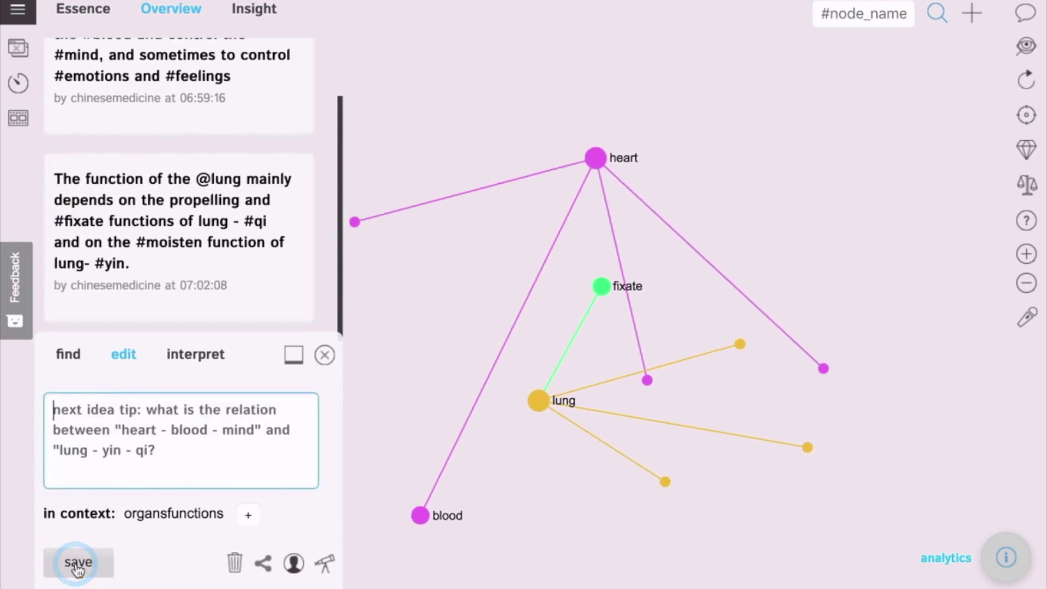
# Move the lung node higher in the graph and select the next lung sentence
pyautogui.click(524, 429)
pyautogui.moveTo(525, 431); pyautogui.dragTo(502, 345)
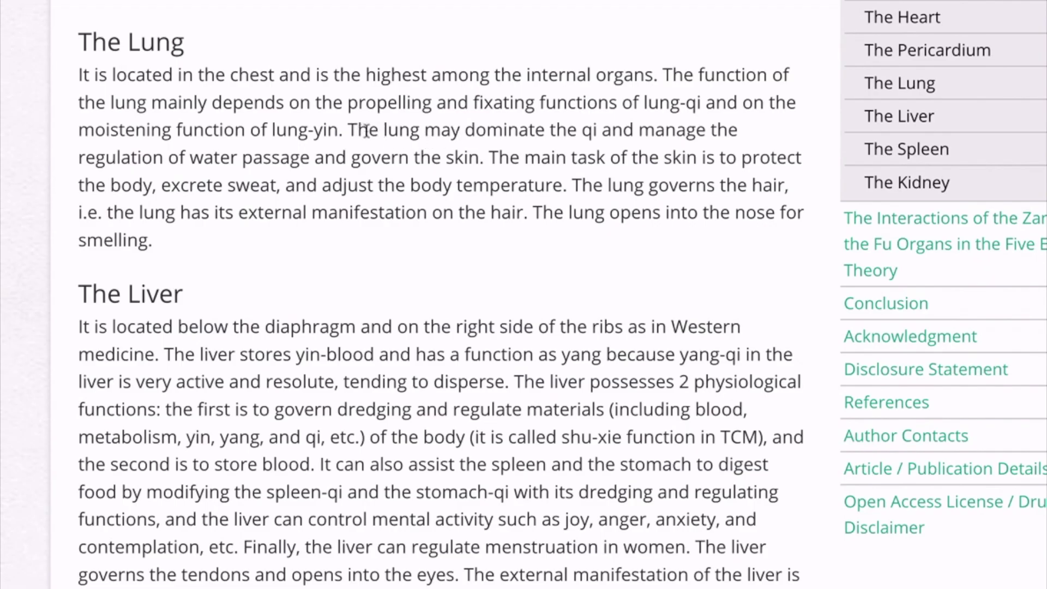
pyautogui.moveTo(349, 129); pyautogui.dragTo(485, 153)
pyautogui.hotkey('ctrl', 'c')
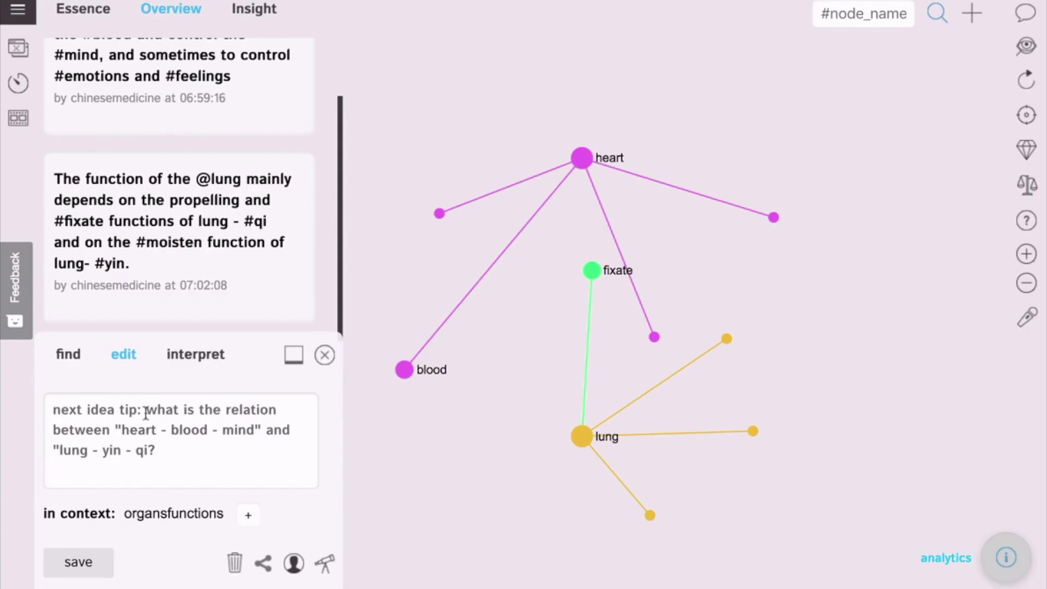
pyautogui.click(145, 428)
pyautogui.hotkey('ctrl', 'v')
pyautogui.click(79, 407)
pyautogui.write('@')
pyautogui.click(254, 410)
pyautogui.write('#')
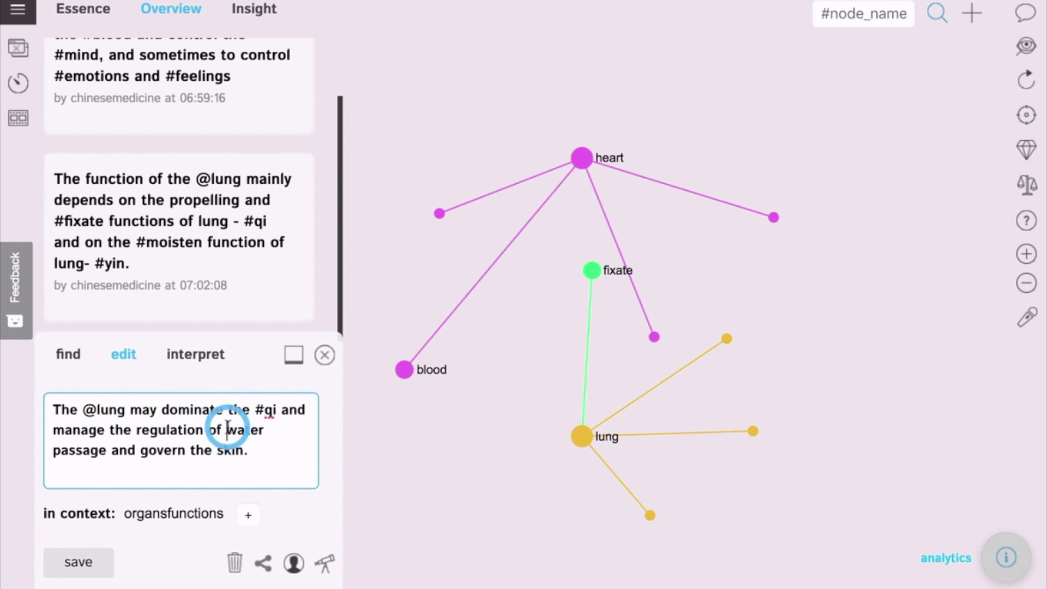
pyautogui.write('#')
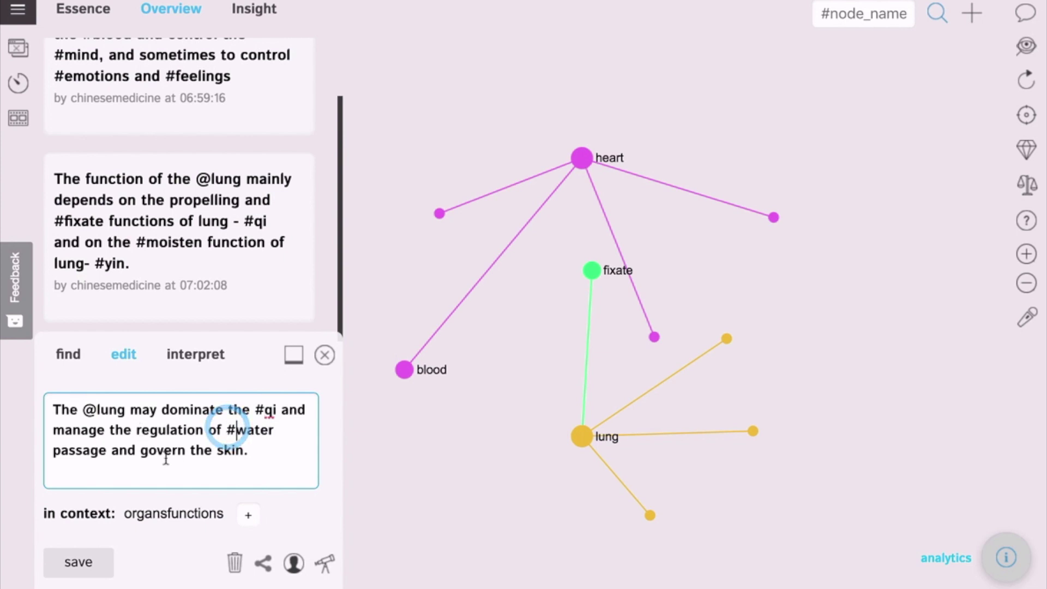
# Tag #water and #skin, save the statement, and select the article's skin sentence
pyautogui.click(137, 431)
pyautogui.write('#')
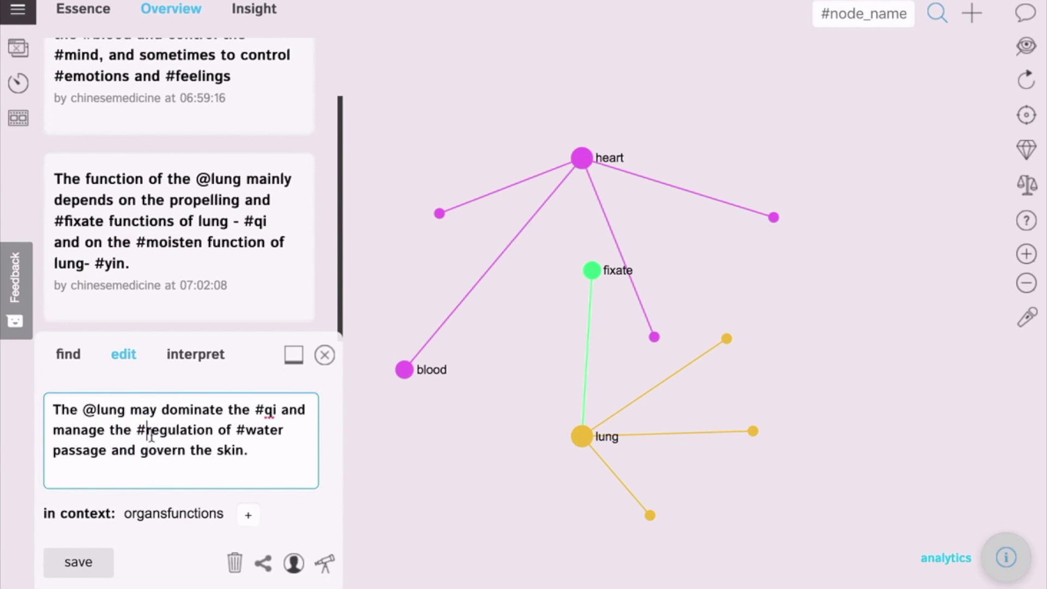
pyautogui.press('BackSpace')
pyautogui.click(216, 448)
pyautogui.write('#')
pyautogui.click(70, 567)
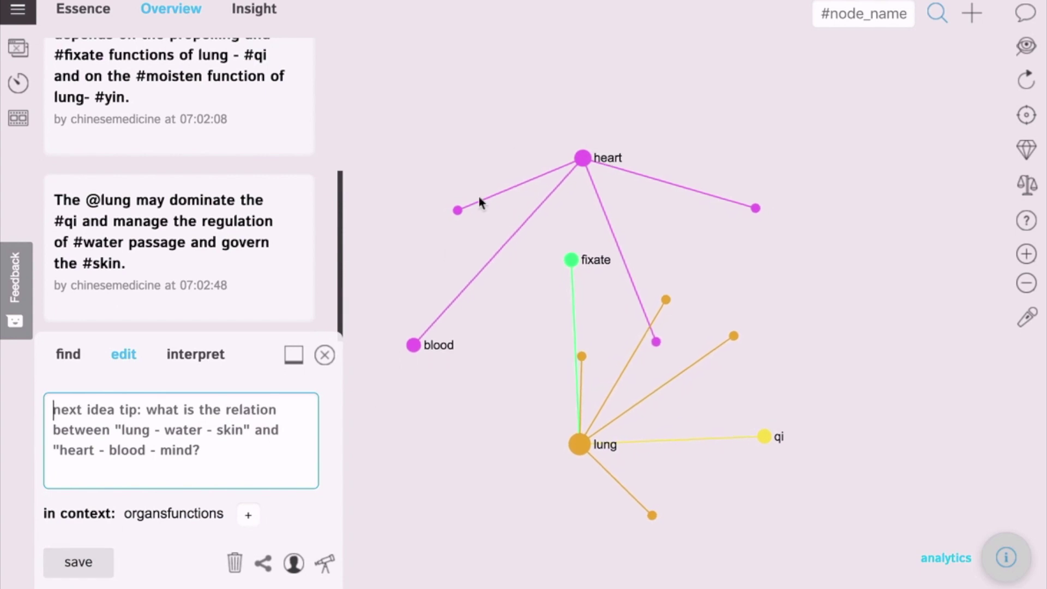
pyautogui.moveTo(428, 149); pyautogui.dragTo(462, 213)
pyautogui.moveTo(491, 237); pyautogui.dragTo(568, 262)
pyautogui.hotkey('ctrl', 'c')
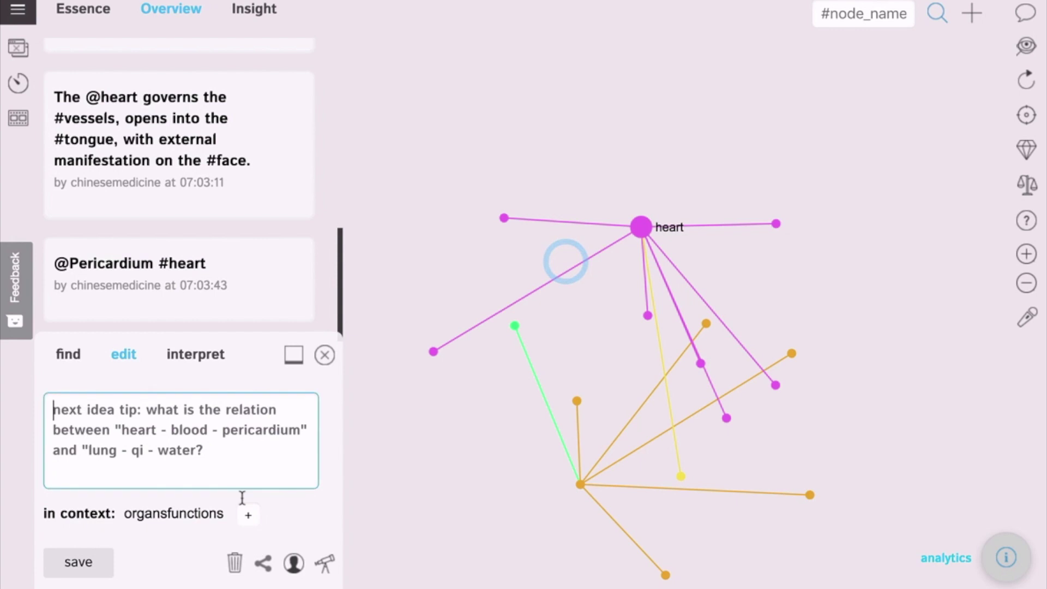
pyautogui.click(160, 439)
pyautogui.hotkey('ctrl', 'v')
pyautogui.click(196, 409)
pyautogui.write('@')
pyautogui.click(89, 434)
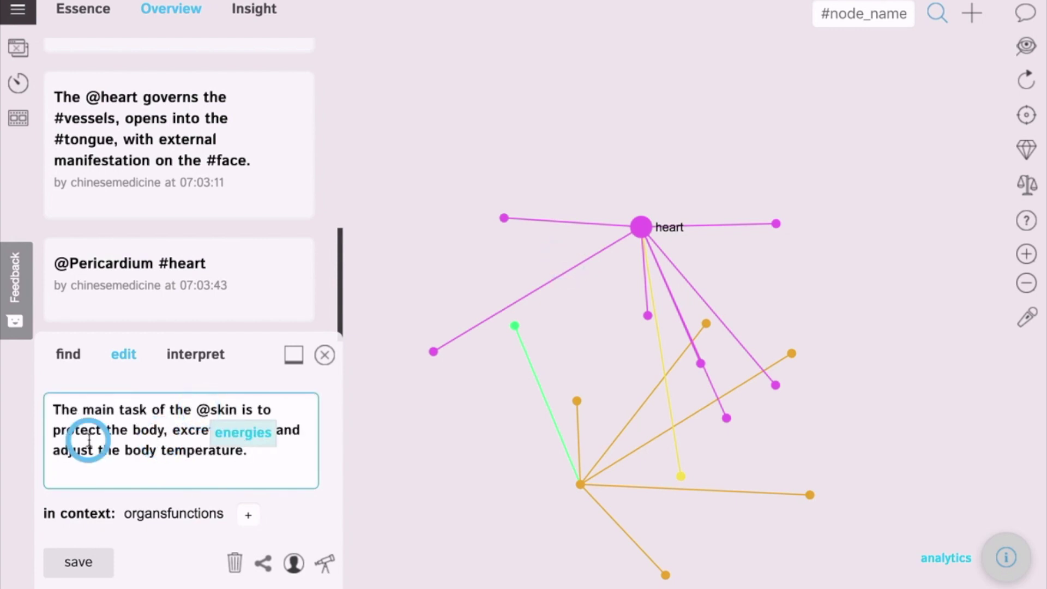
pyautogui.click(135, 430)
pyautogui.write('#')
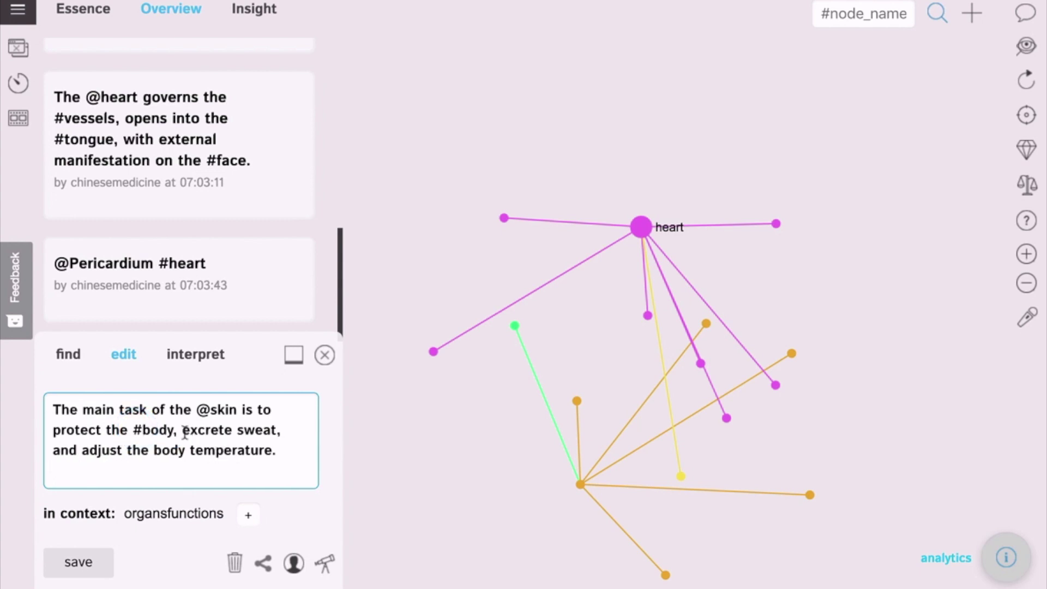
pyautogui.write('#')
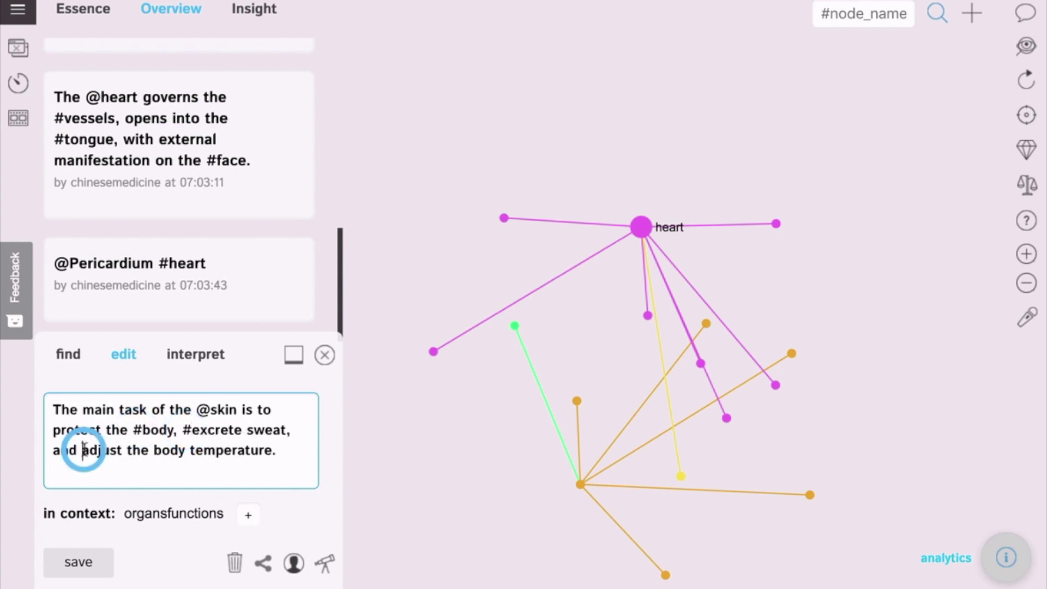
pyautogui.write('#')
pyautogui.click(200, 451)
pyautogui.write('#')
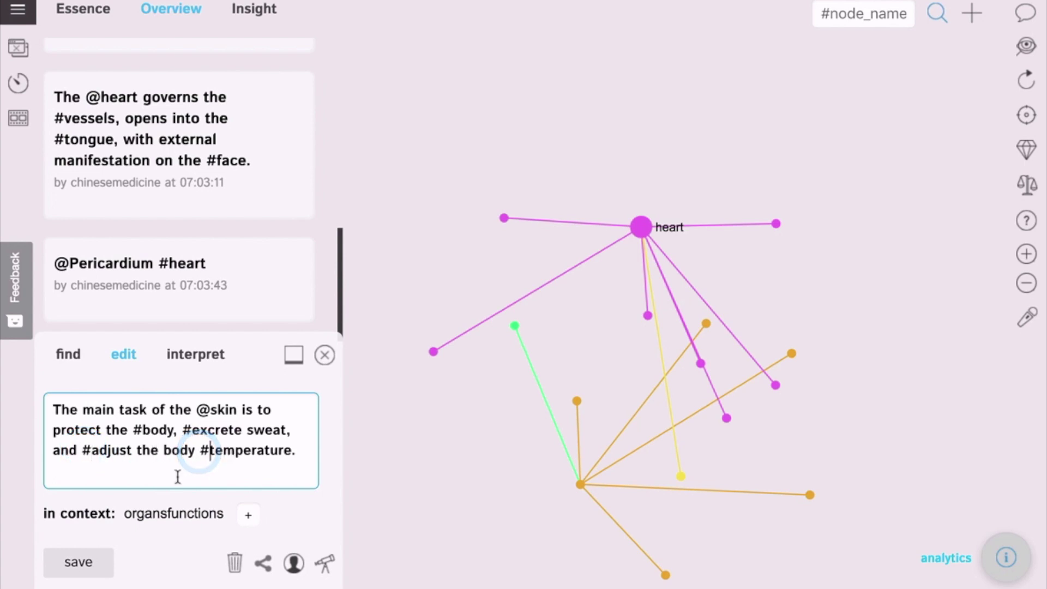
pyautogui.click(81, 562)
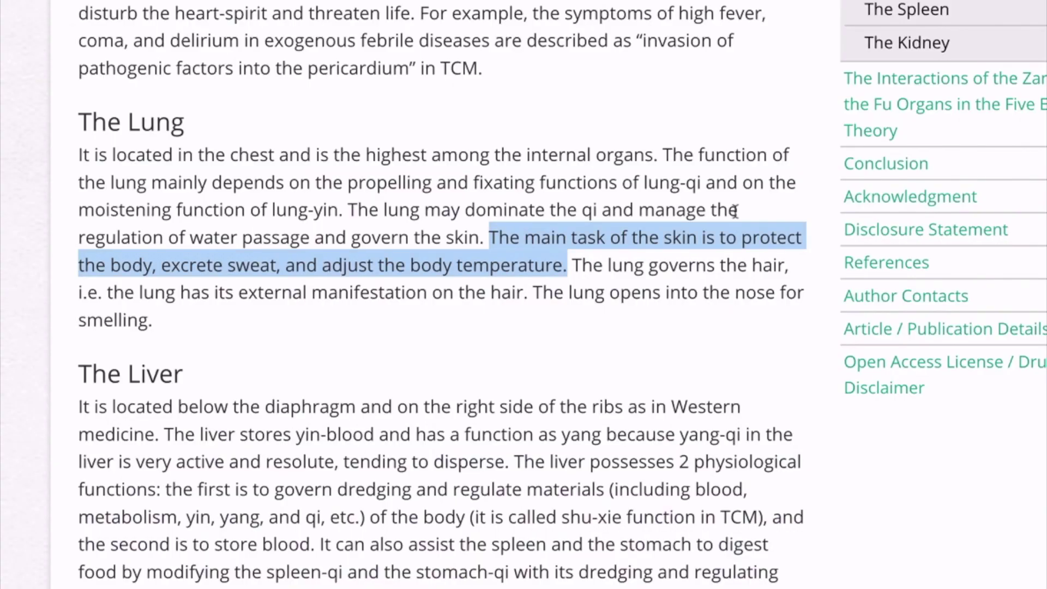
# Select the lung hair and nose sentences and paste them into the statement box
pyautogui.moveTo(571, 266); pyautogui.dragTo(532, 304)
pyautogui.moveTo(304, 322); pyautogui.dragTo(574, 268)
pyautogui.hotkey('ctrl', 'c')
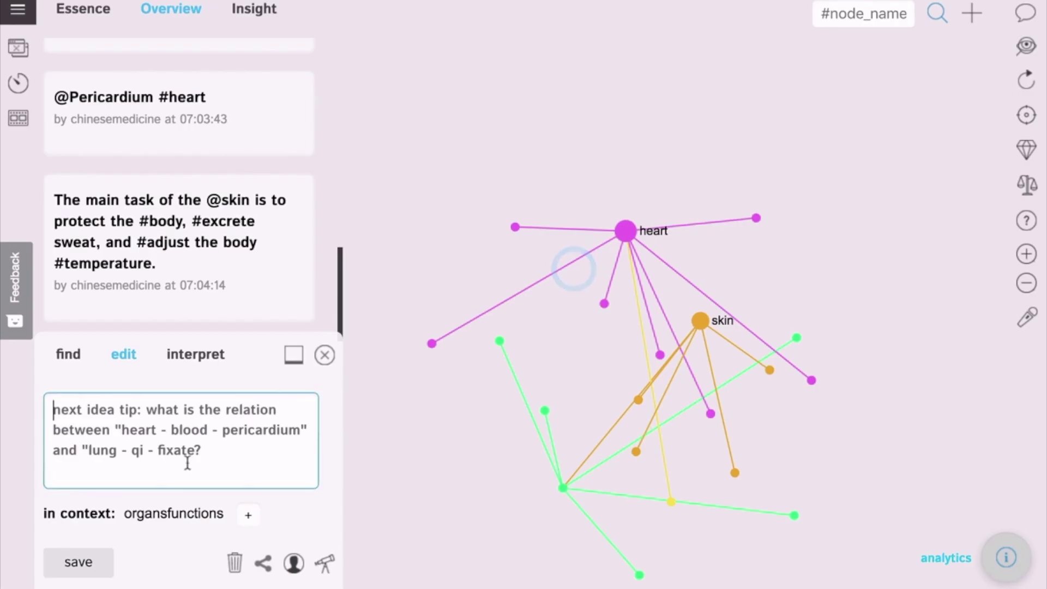
pyautogui.click(130, 453)
pyautogui.hotkey('ctrl', 'v')
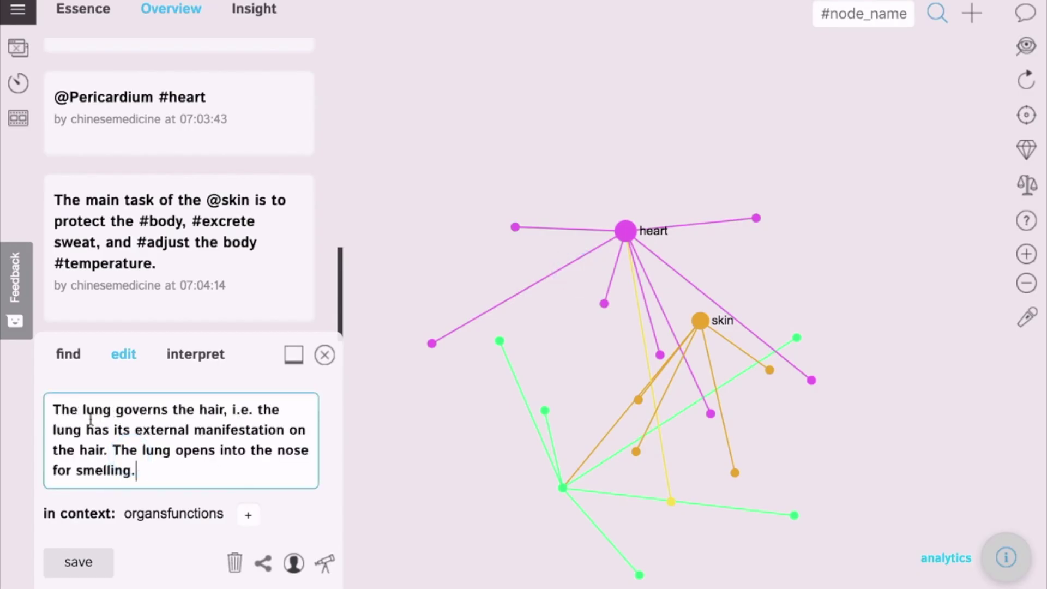
pyautogui.click(84, 412)
pyautogui.write('@')
pyautogui.click(217, 415)
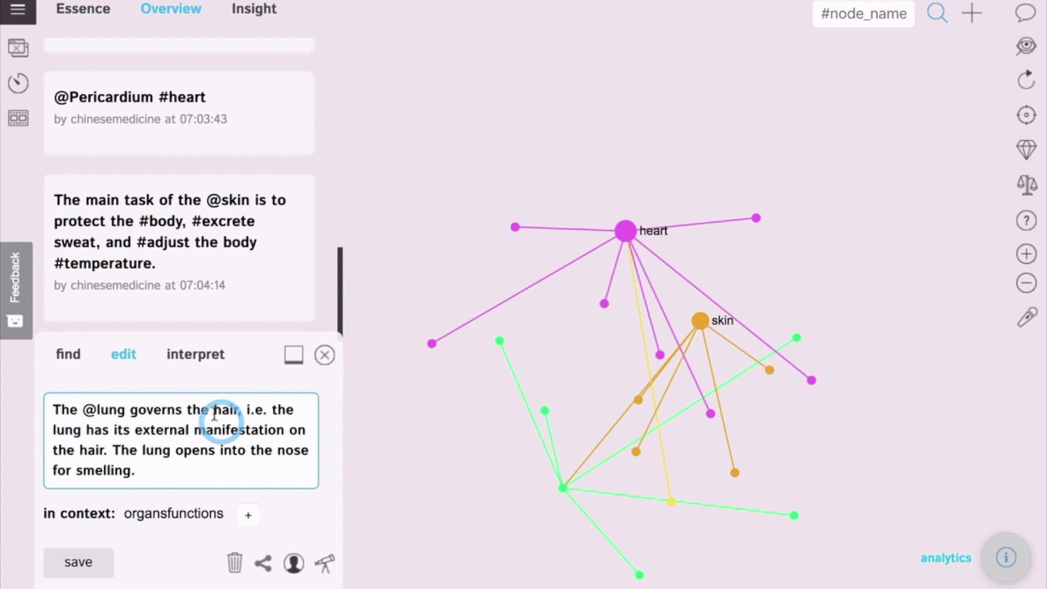
pyautogui.write('#')
pyautogui.click(140, 450)
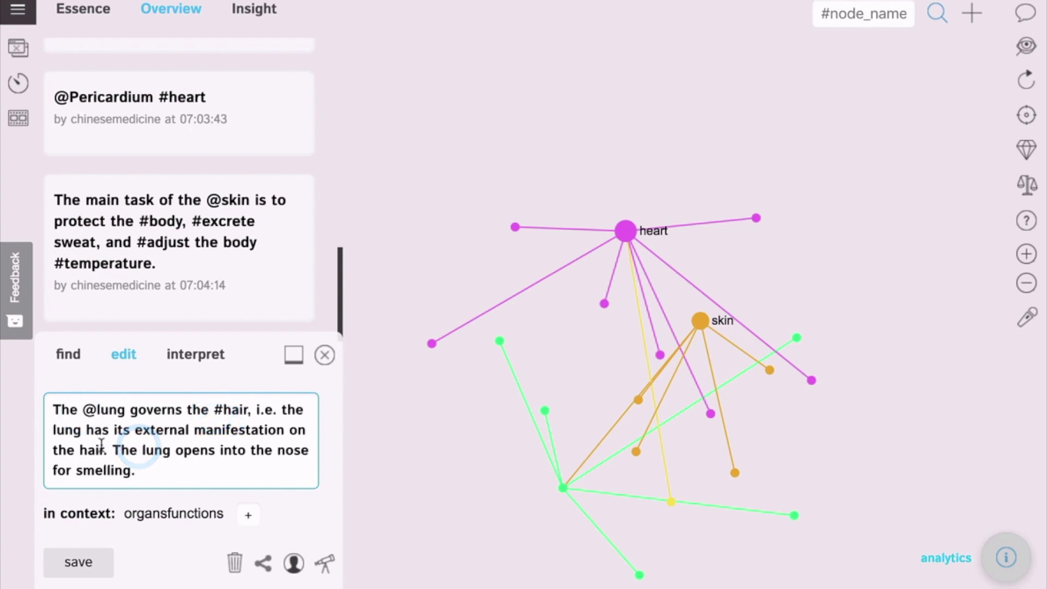
pyautogui.click(275, 451)
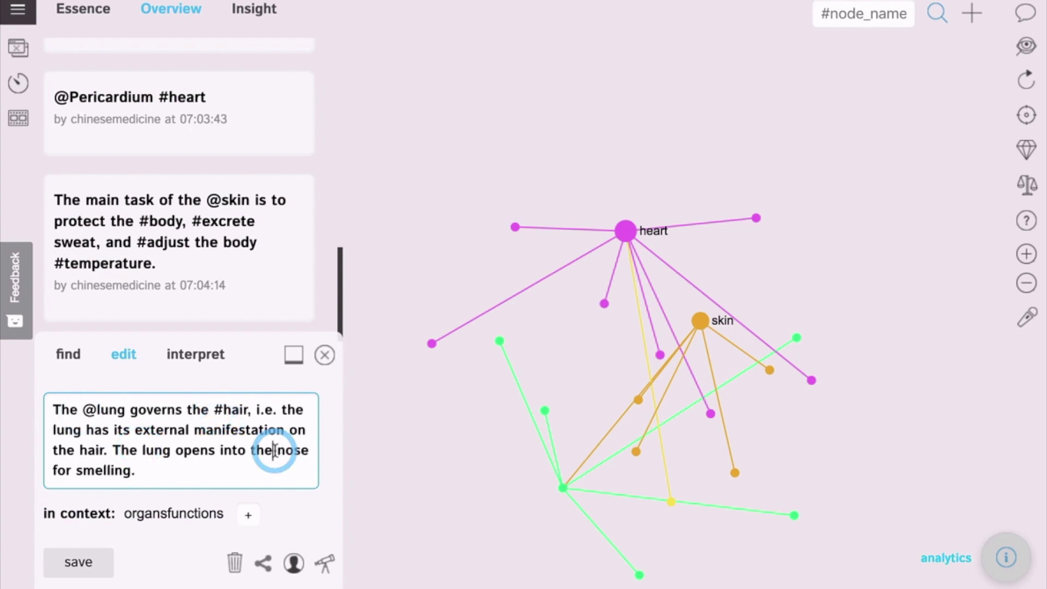
pyautogui.write('#nose for smelling.')
pyautogui.click(125, 470)
pyautogui.write('#')
pyautogui.click(81, 564)
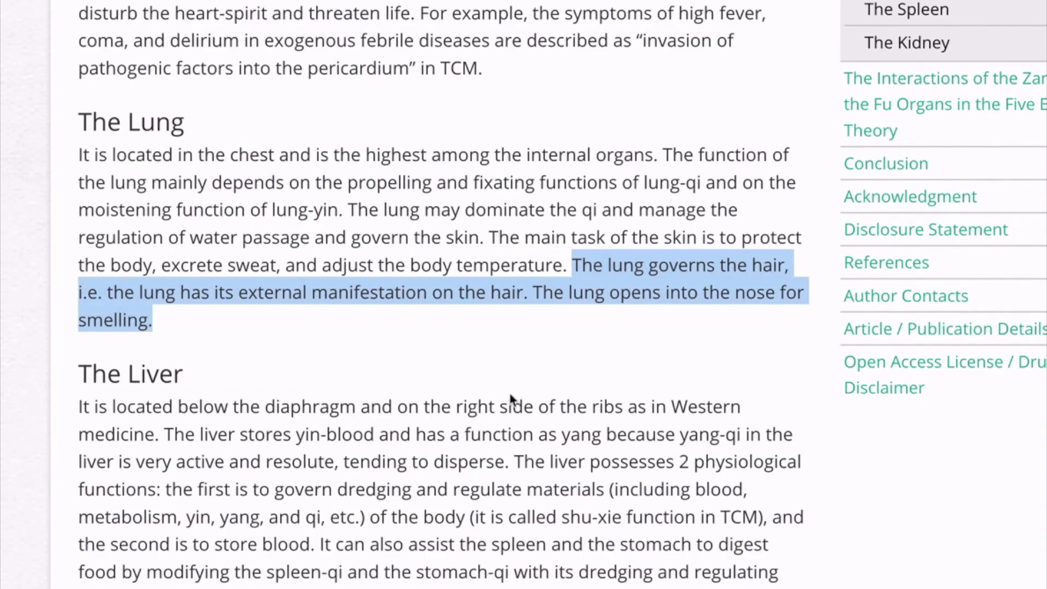
# Paste the article's liver sentence about yin-blood into the InfraNodus statement box
pyautogui.scroll(-4, 511, 398)
pyautogui.click(169, 235)
pyautogui.moveTo(169, 234); pyautogui.dragTo(508, 268)
pyautogui.hotkey('ctrl', 'c')
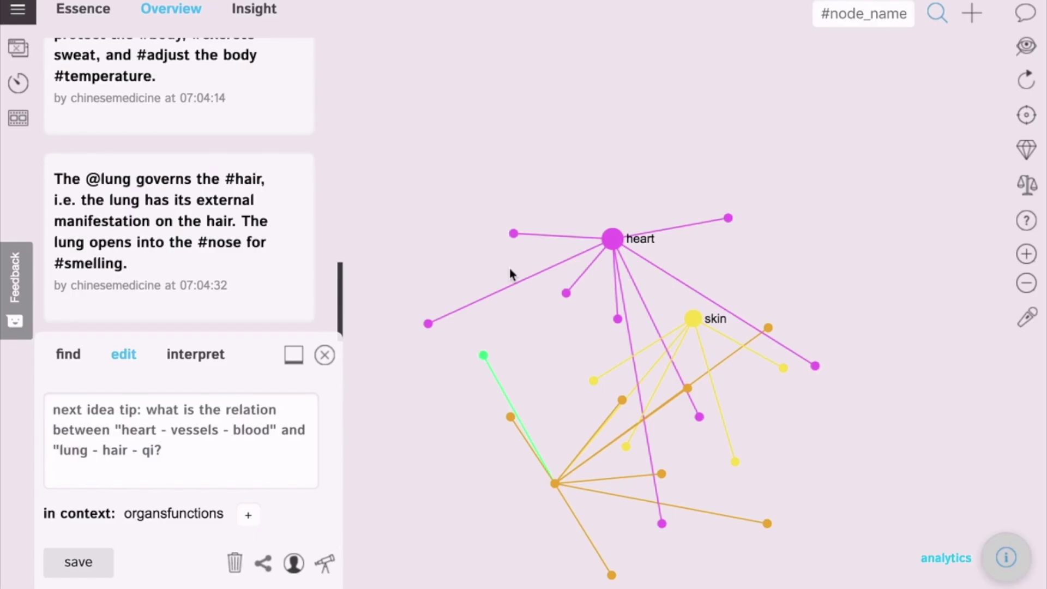
pyautogui.click(104, 437)
pyautogui.hotkey('ctrl', 'v')
pyautogui.click(84, 412)
pyautogui.write('@')
pyautogui.click(187, 409)
pyautogui.click(176, 410)
pyautogui.write('#')
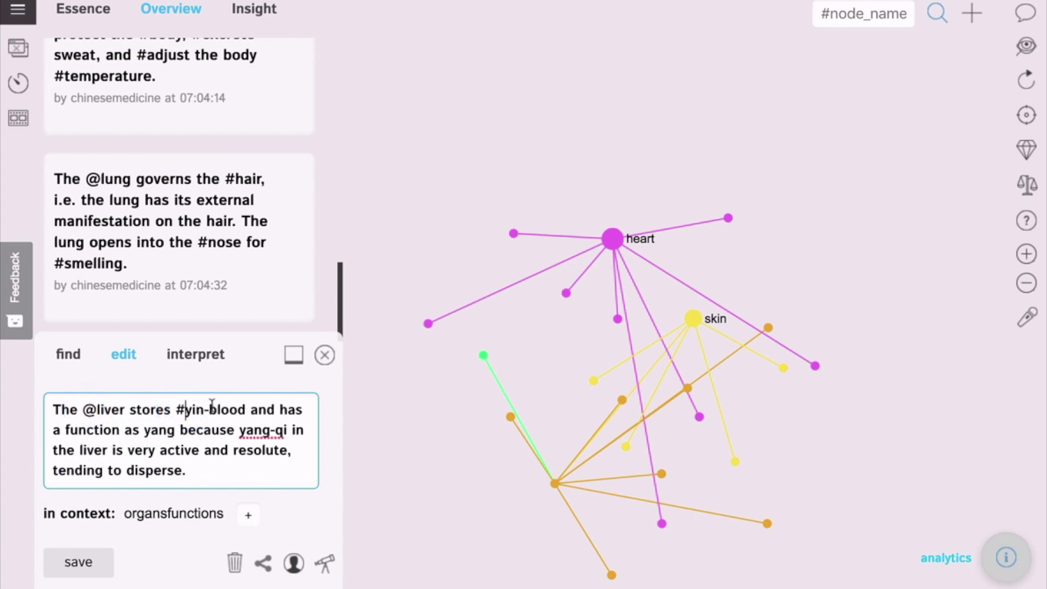
pyautogui.click(206, 410)
pyautogui.press('Right')
# Add #blood, #yang and #qi tags, then save the liver statement
pyautogui.write('#')
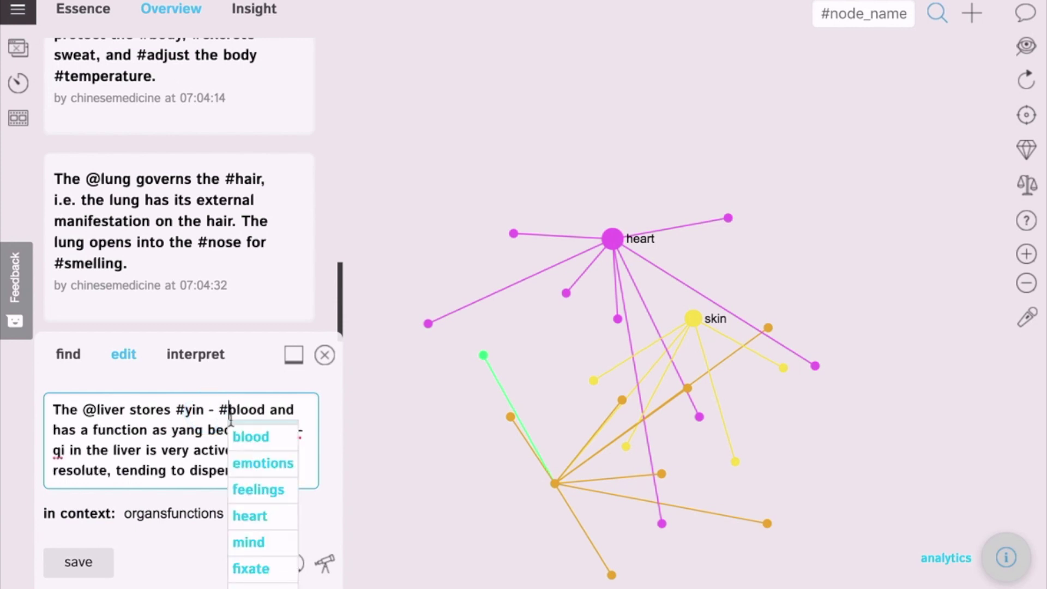
pyautogui.click(121, 439)
pyautogui.click(172, 431)
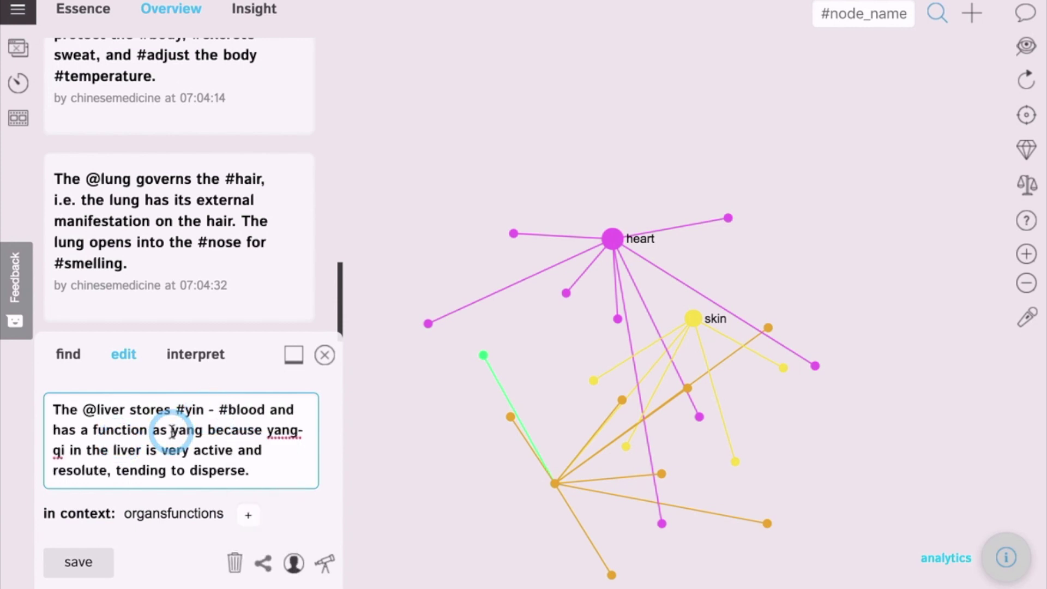
pyautogui.write('#')
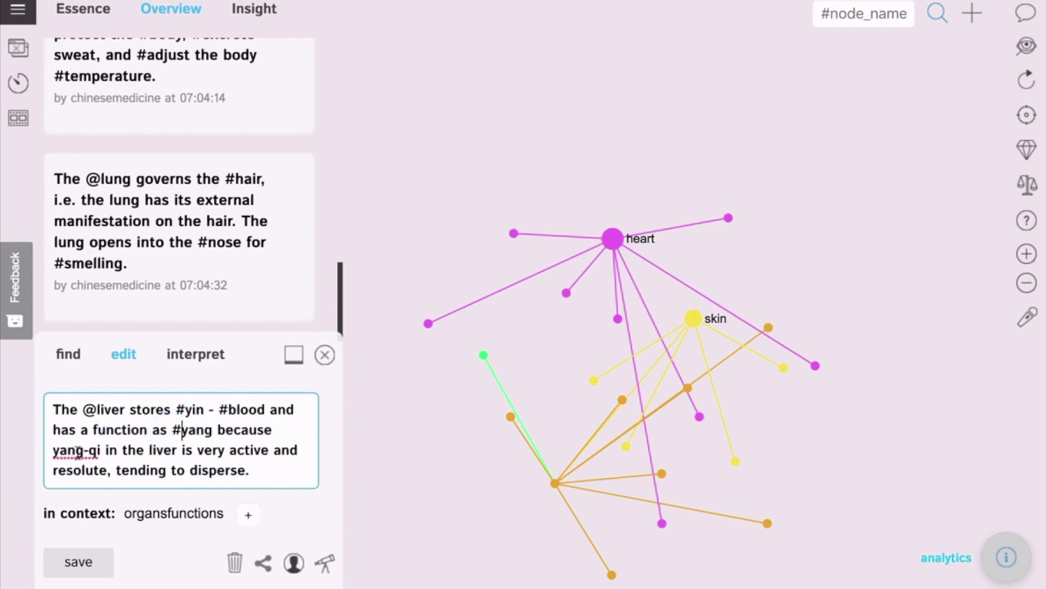
pyautogui.write('#')
pyautogui.click(95, 450)
pyautogui.write('- #')
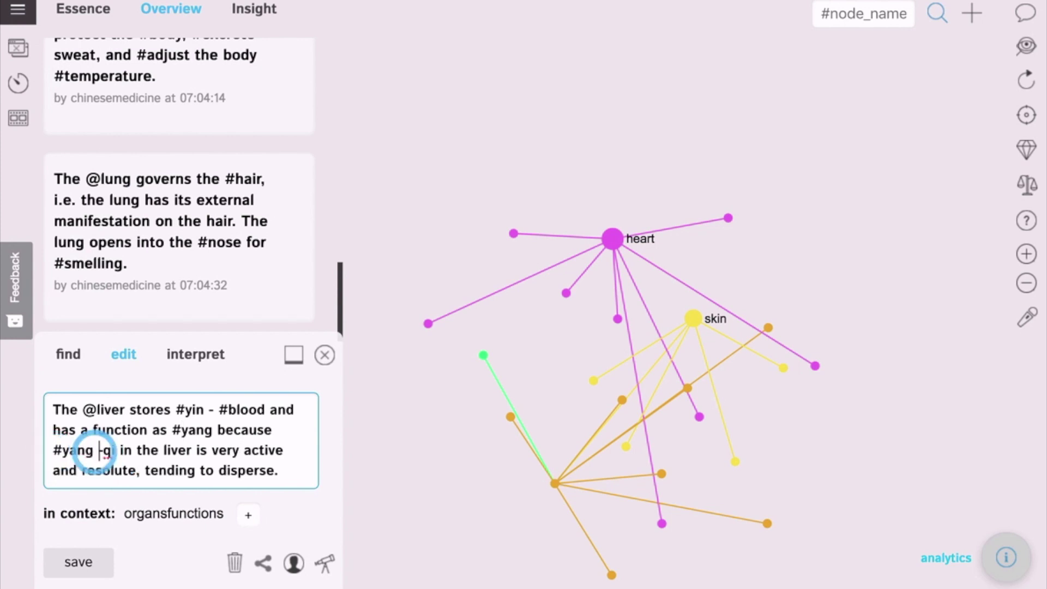
pyautogui.click(201, 462)
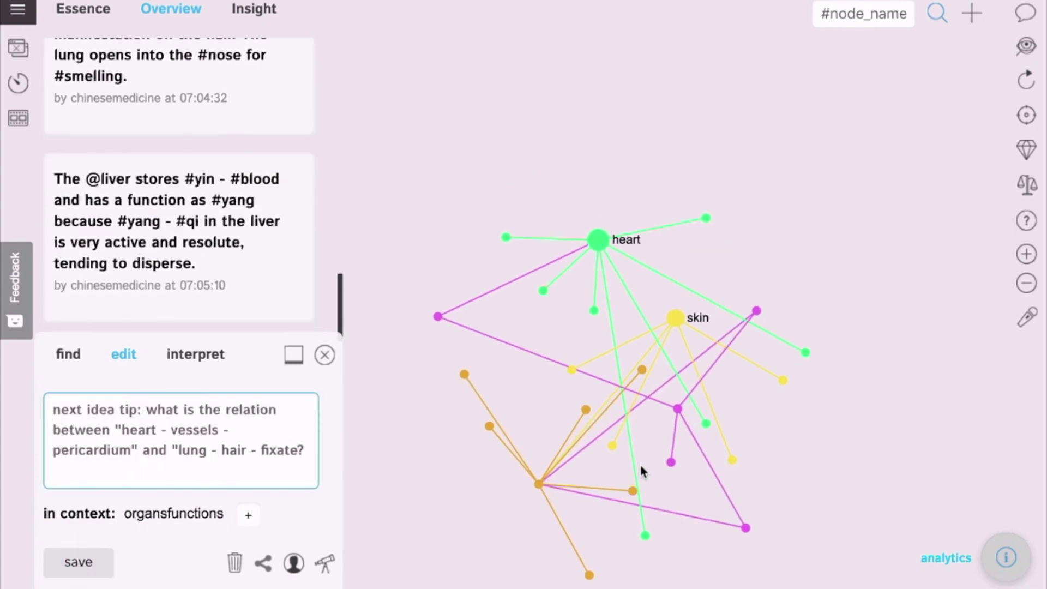
pyautogui.moveTo(674, 414); pyautogui.dragTo(771, 390)
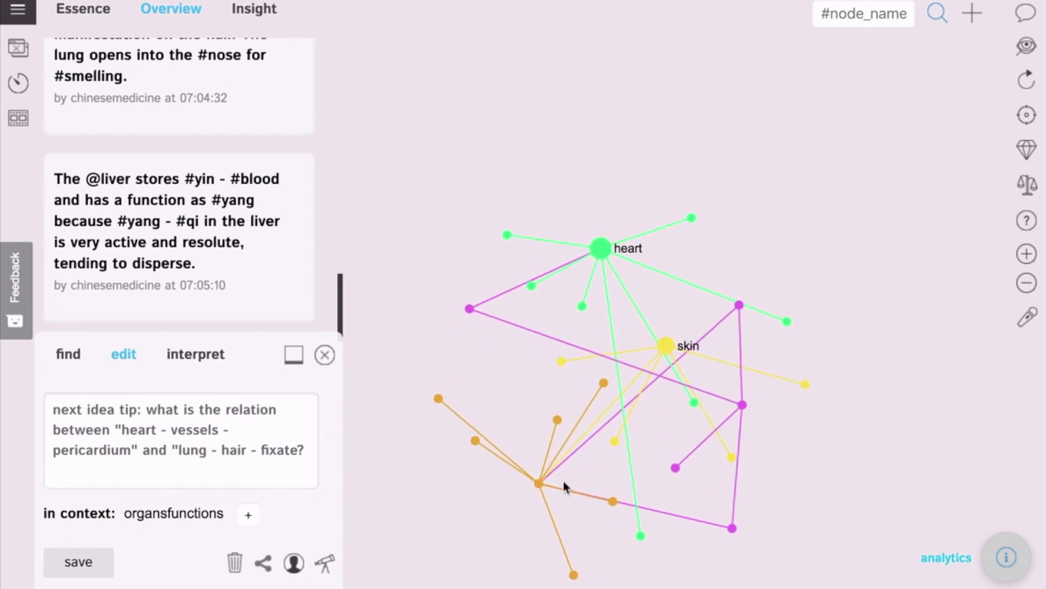
pyautogui.click(540, 483)
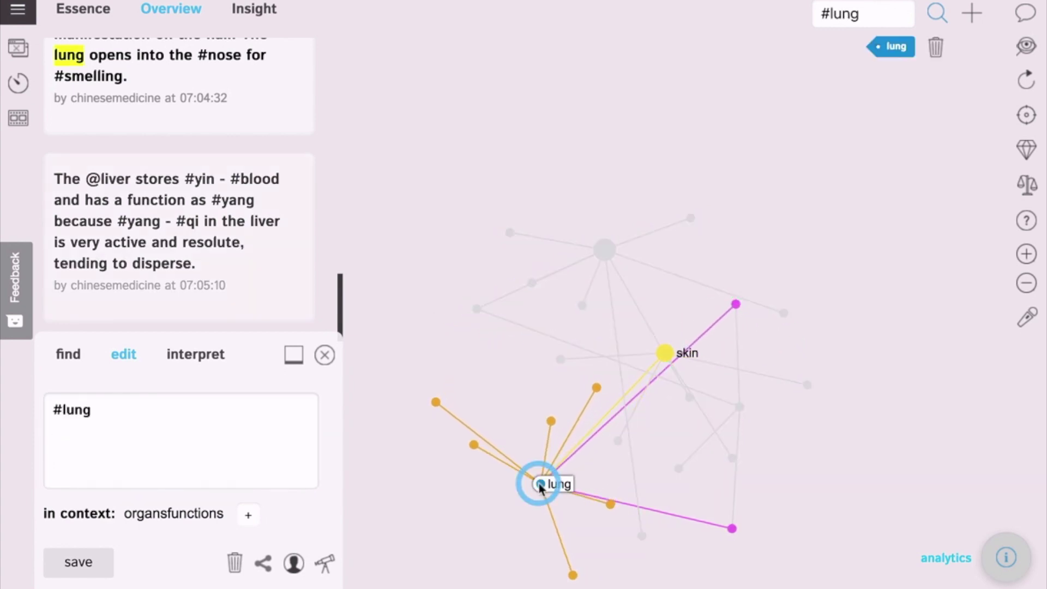
pyautogui.click(735, 305)
pyautogui.click(729, 314)
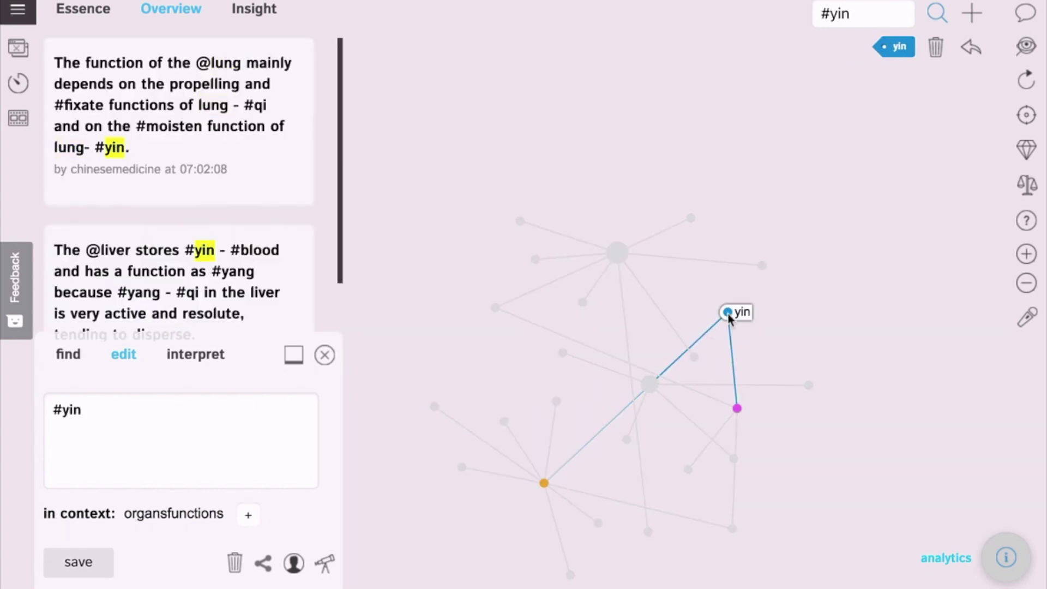
pyautogui.click(737, 409)
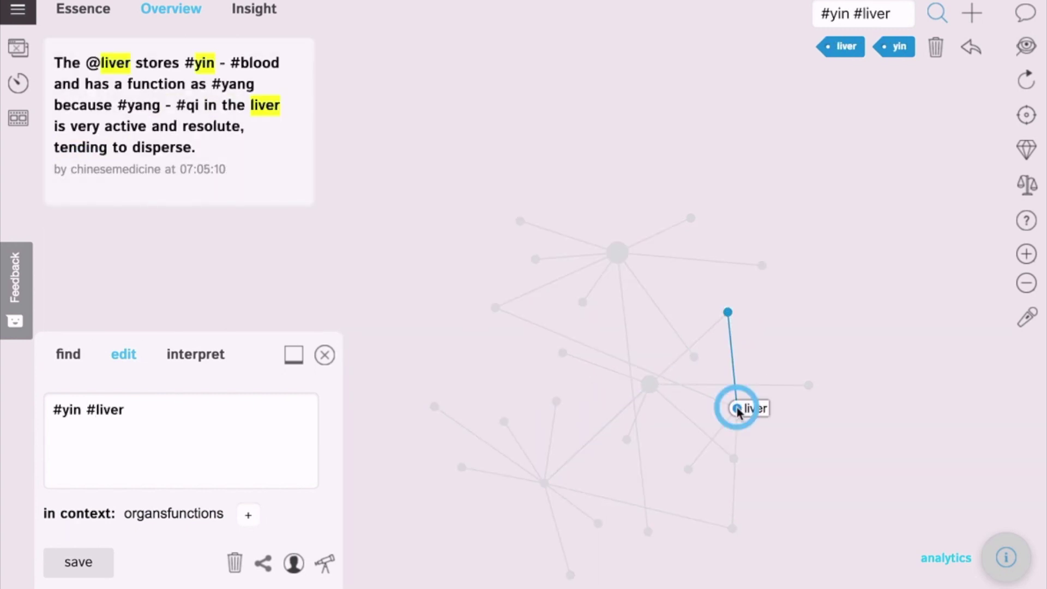
pyautogui.click(737, 409)
pyautogui.click(728, 312)
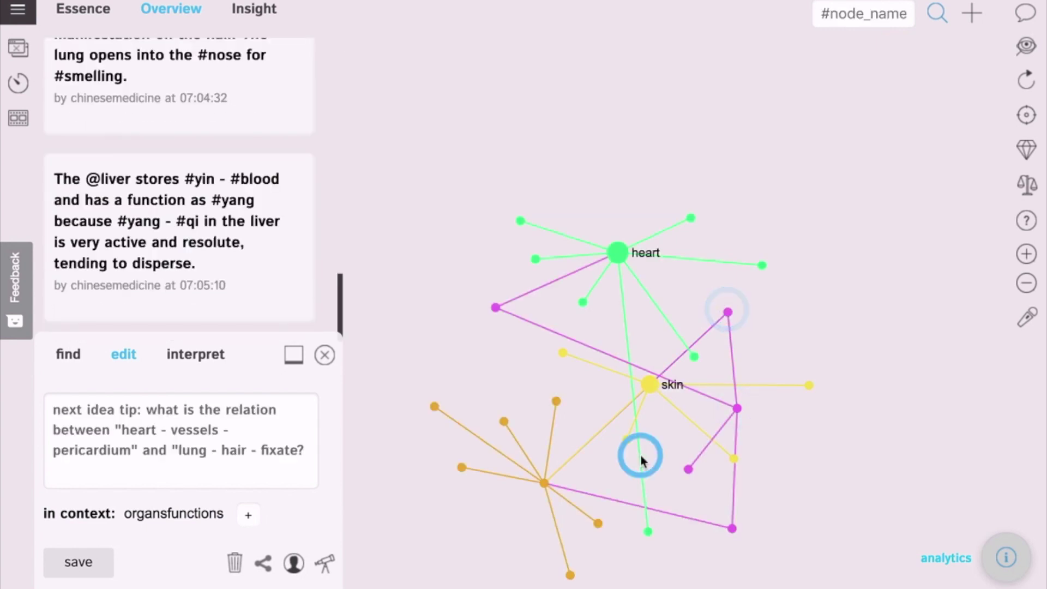
pyautogui.moveTo(641, 456); pyautogui.dragTo(646, 376)
pyautogui.scroll(3, 645, 376)
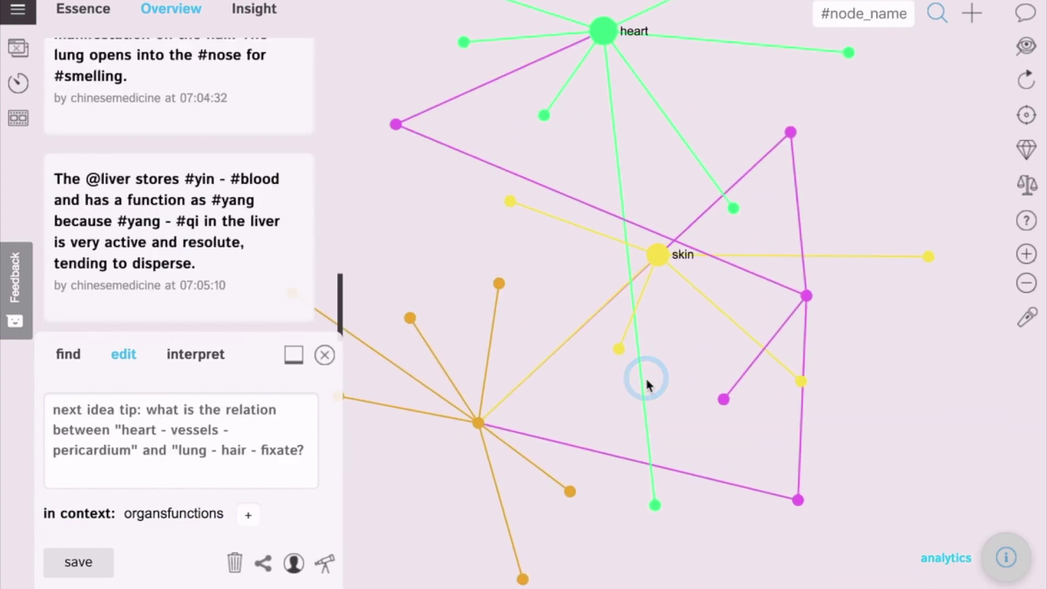
pyautogui.click(674, 413)
pyautogui.moveTo(733, 143); pyautogui.dragTo(152, 234)
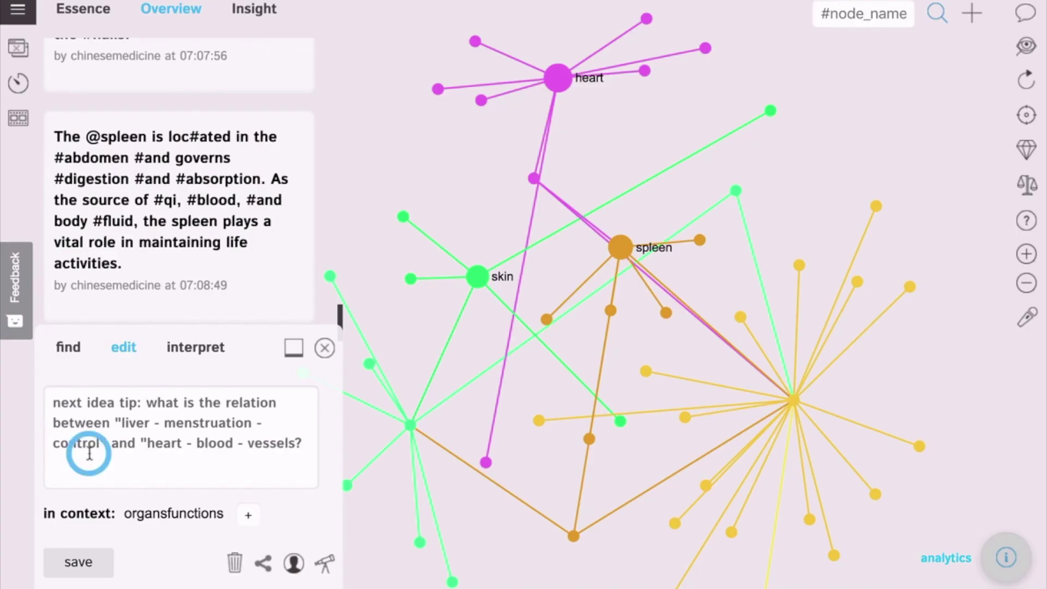
pyautogui.write('The spleen governs transportation and transformation, it means the spleen can digest food, absorb nutrients of food and water, and then transport them to the heart and the lung.')
pyautogui.scroll(2, 93, 399)
pyautogui.click(84, 402)
pyautogui.write('@')
pyautogui.click(167, 402)
pyautogui.write('##')
# Add #transformation, #digest, #absorb, #transport, #heart and #lung tags, then save the statement
pyautogui.click(217, 443)
pyautogui.write('#')
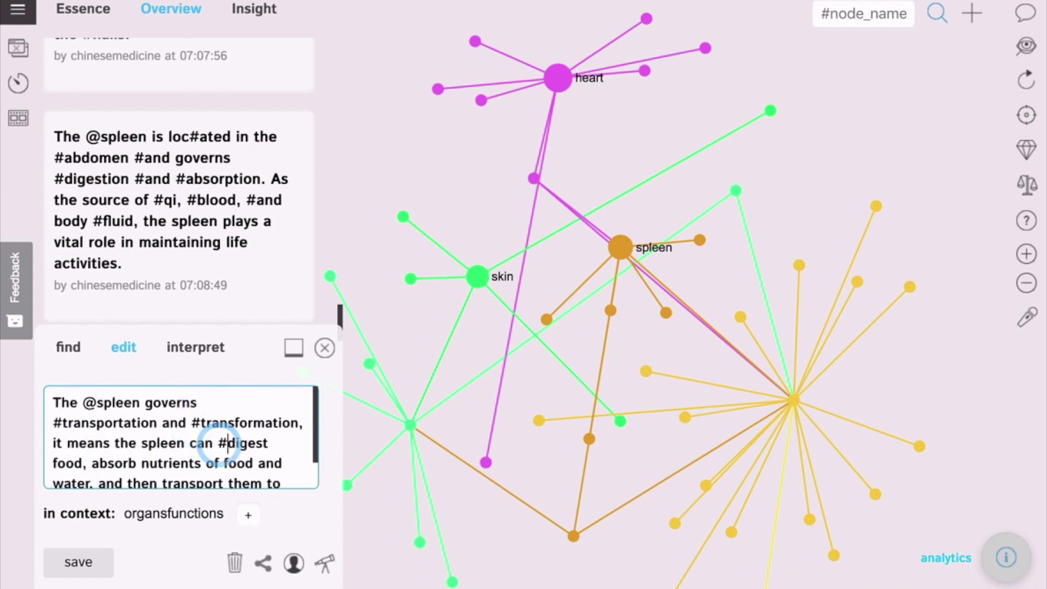
pyautogui.click(92, 463)
pyautogui.write('#')
pyautogui.scroll(-2, 211, 448)
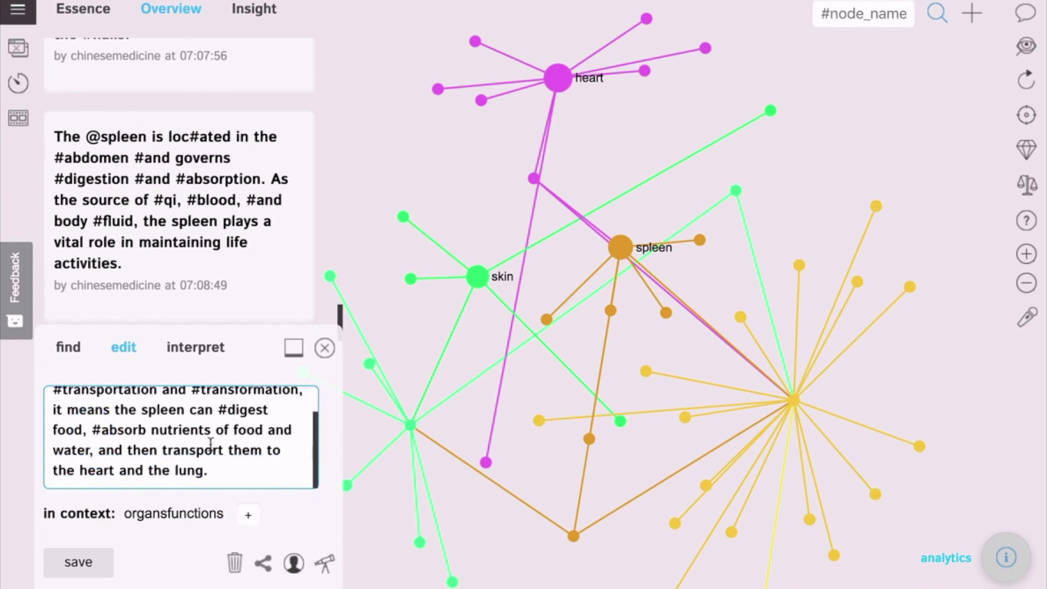
pyautogui.write('#')
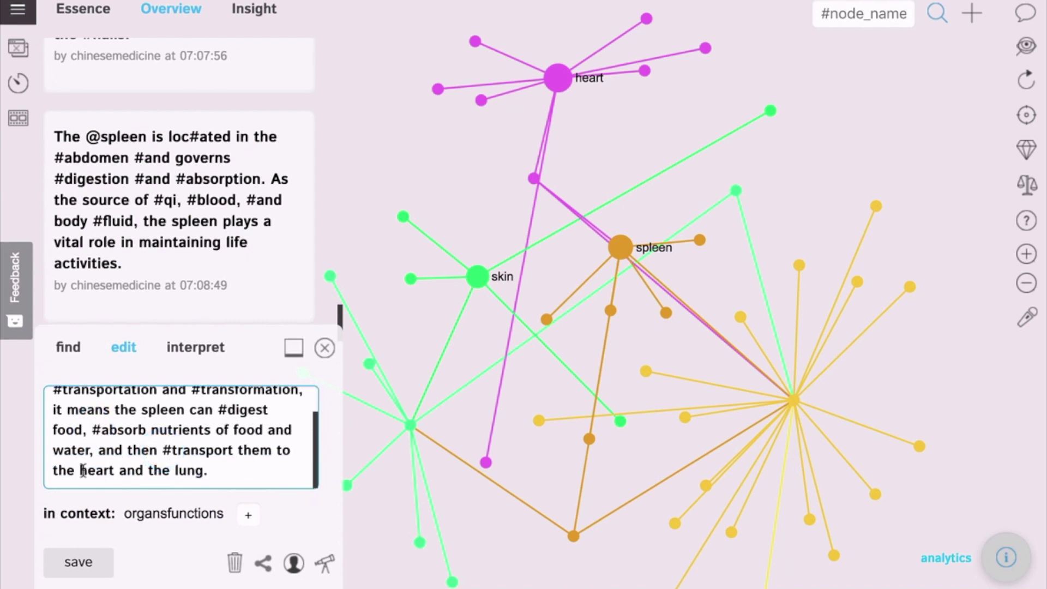
pyautogui.write('#')
pyautogui.click(185, 470)
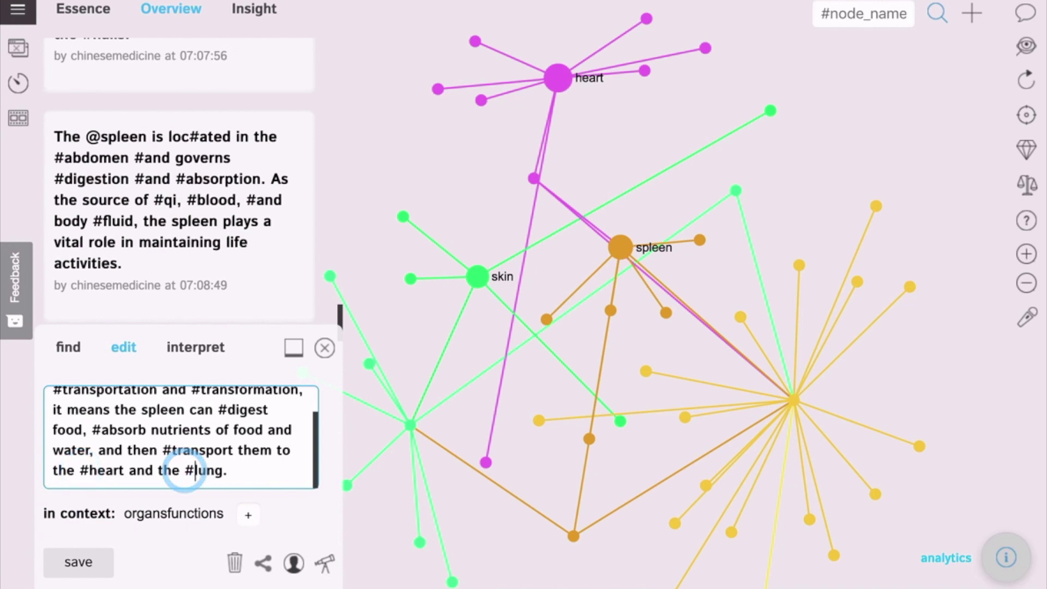
pyautogui.scroll(2, 245, 470)
pyautogui.scroll(-2, 245, 471)
pyautogui.click(87, 564)
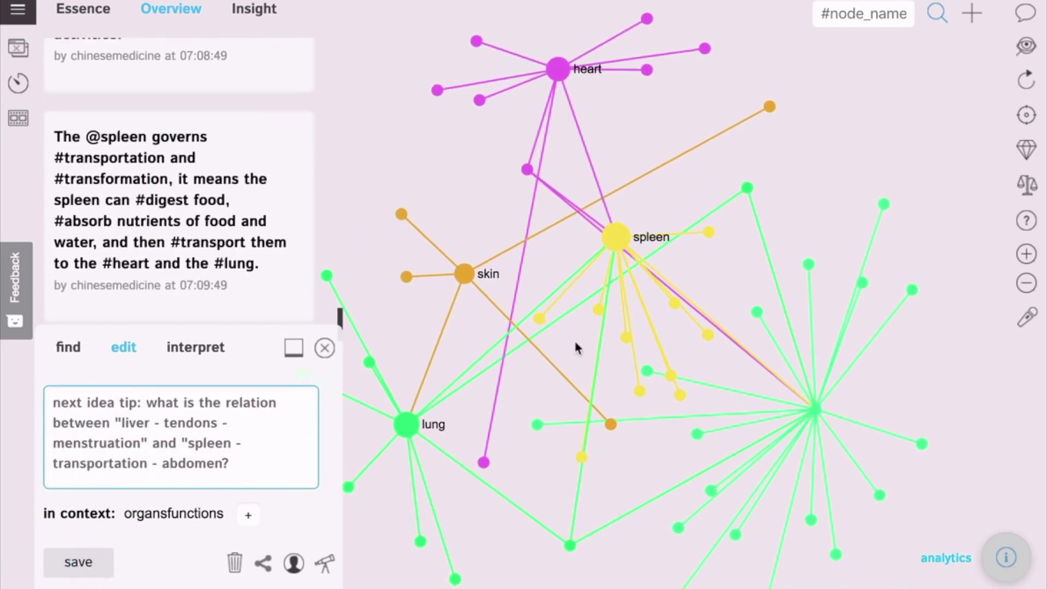
pyautogui.click(712, 173)
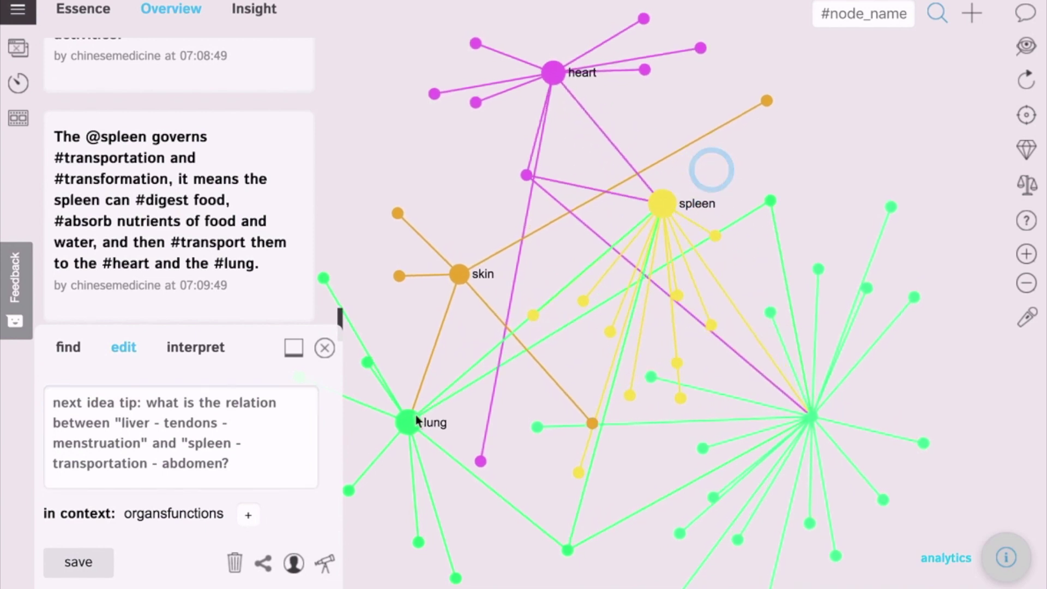
pyautogui.moveTo(406, 424); pyautogui.dragTo(437, 388)
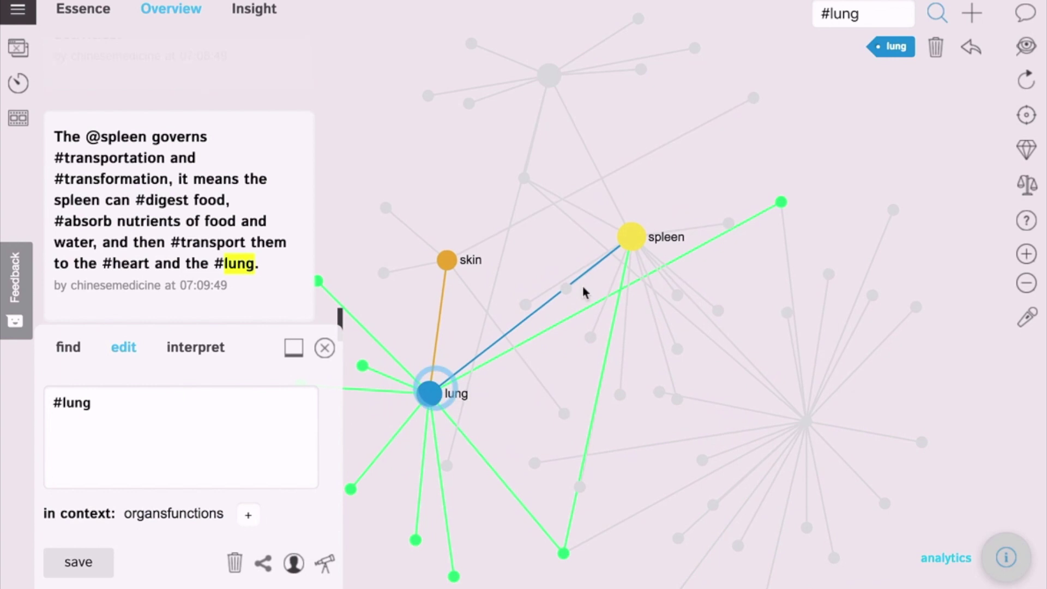
pyautogui.click(630, 247)
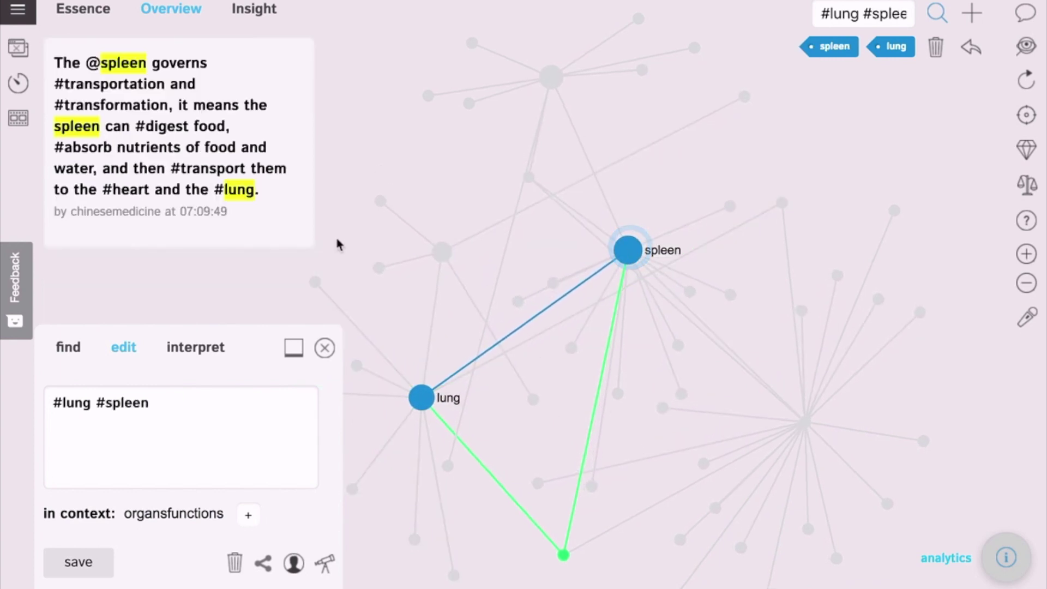
pyautogui.moveTo(69, 109); pyautogui.dragTo(259, 195)
pyautogui.click(72, 90)
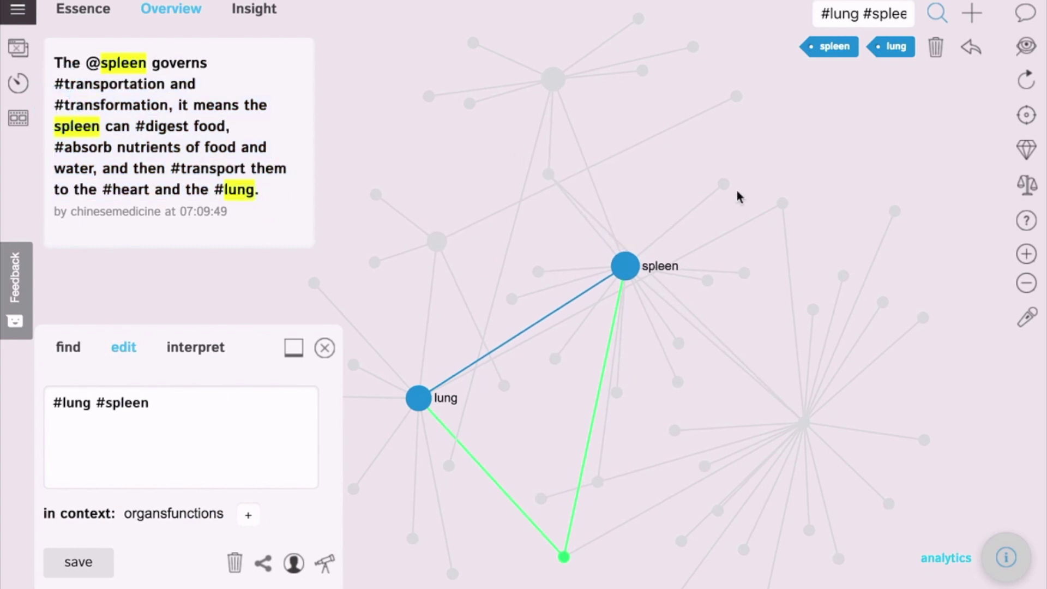
pyautogui.click(968, 48)
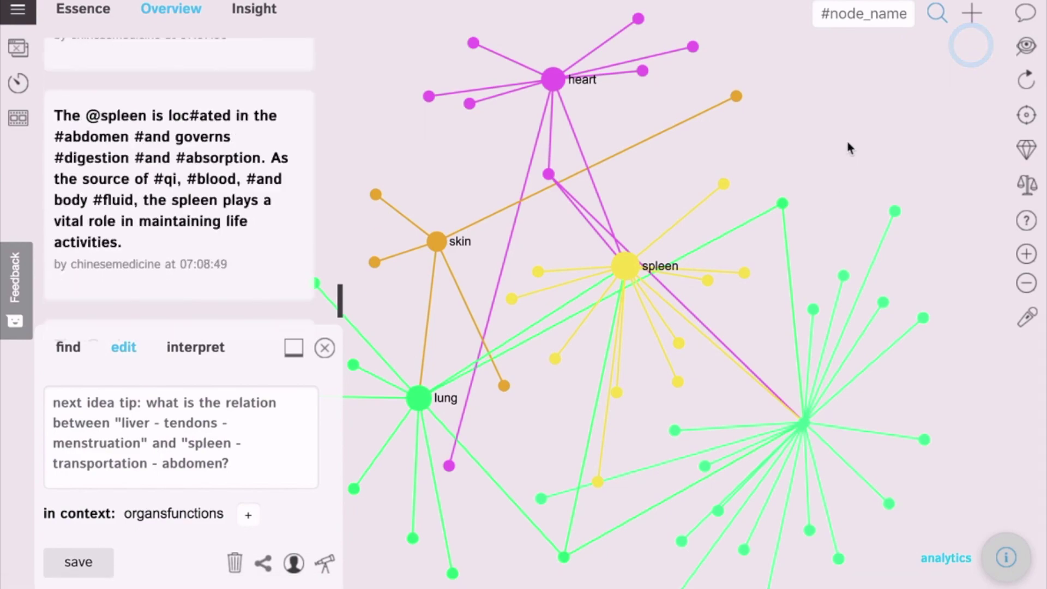